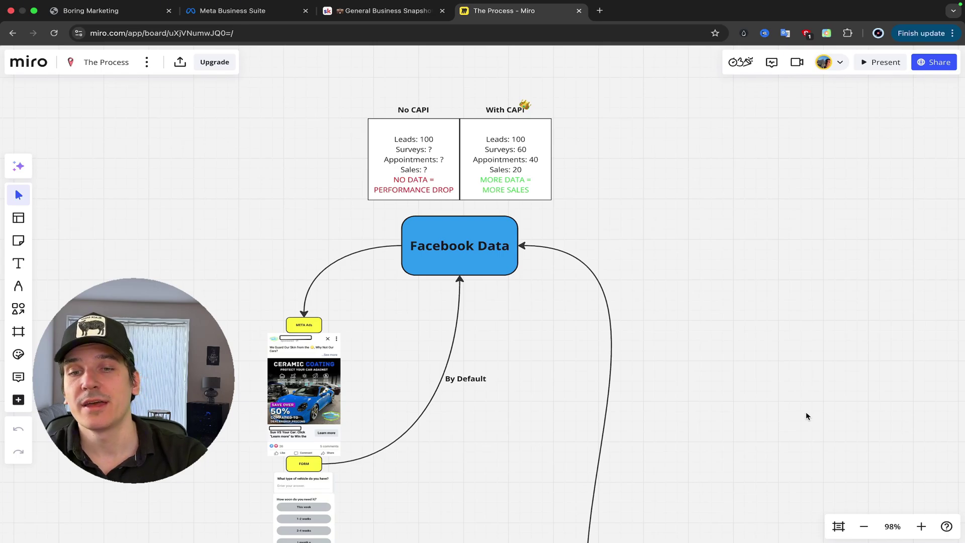
Select the diagram objects around Facebook Data, then cycle through the other tabs back to Miro
{"action": "key", "text": "super+a"}
{"action": "left_click", "coordinate": [670, 345]}
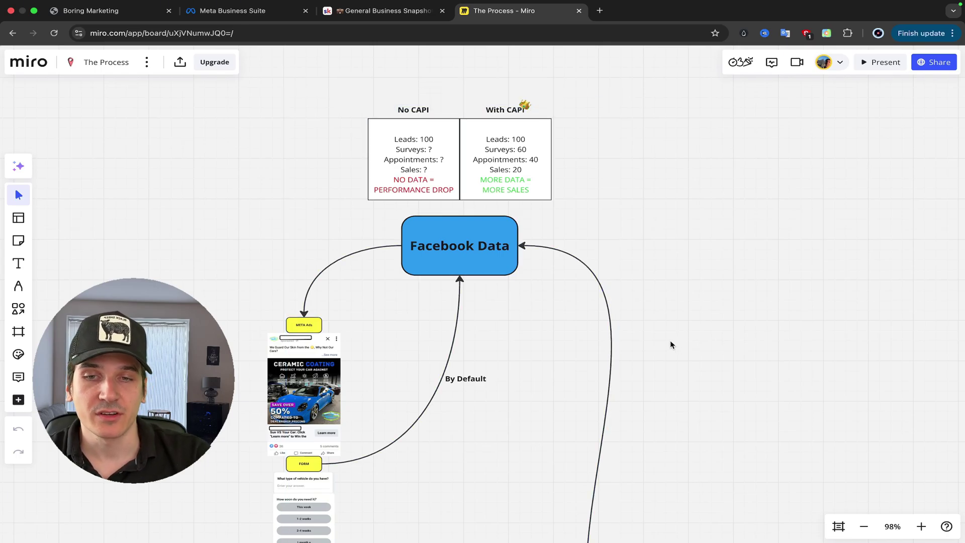
{"action": "left_click_drag", "start_coordinate": [726, 356], "coordinate": [255, 164]}
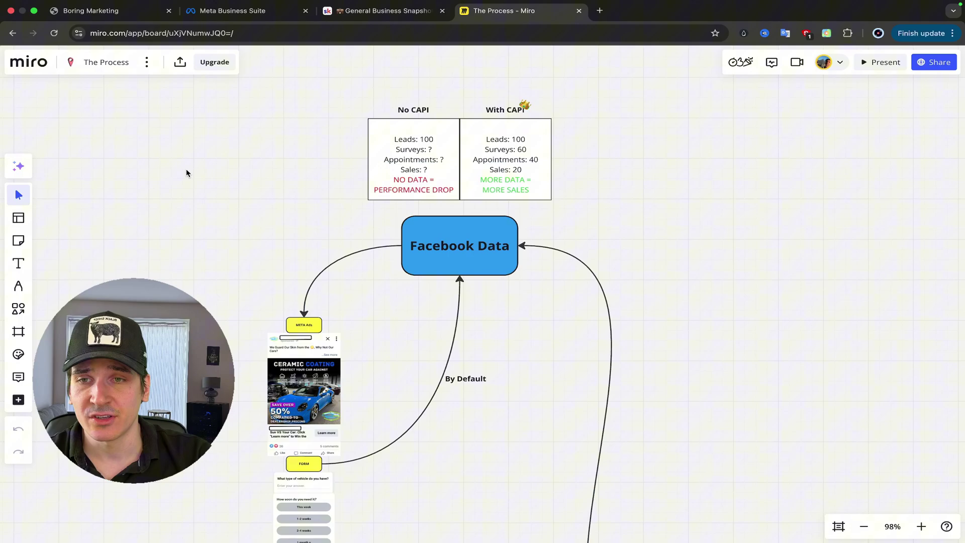
{"action": "key", "text": "super+2"}
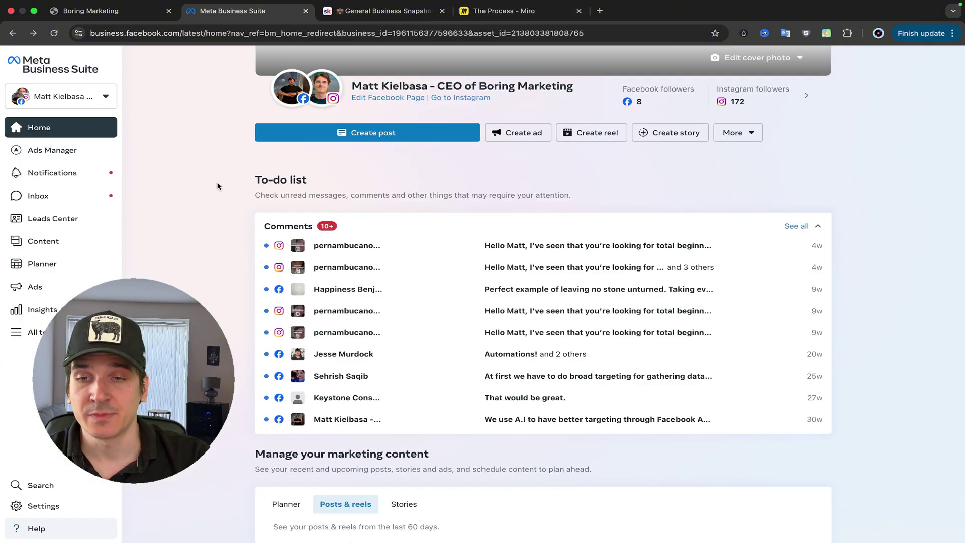
{"action": "key", "text": "super+1"}
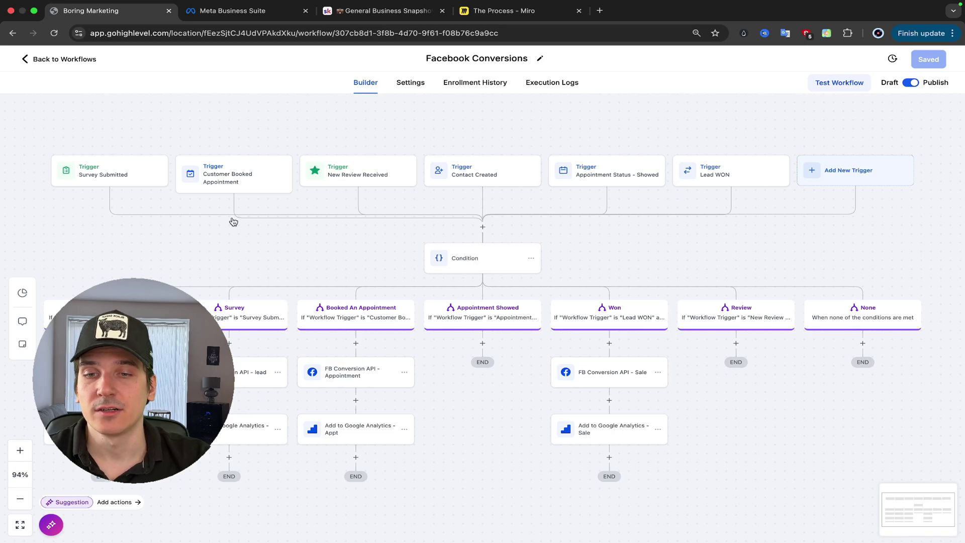
{"action": "left_click", "coordinate": [398, 10]}
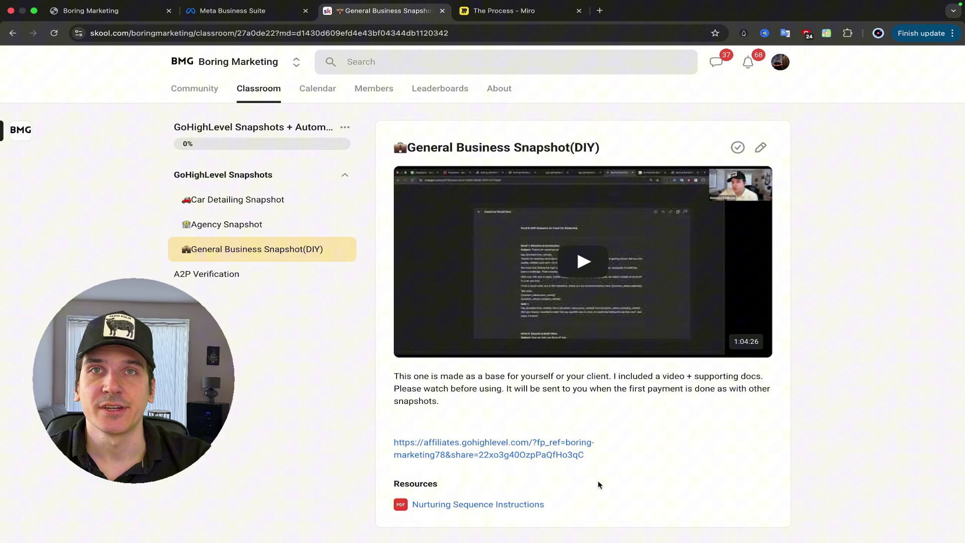
{"action": "key", "text": "super+4"}
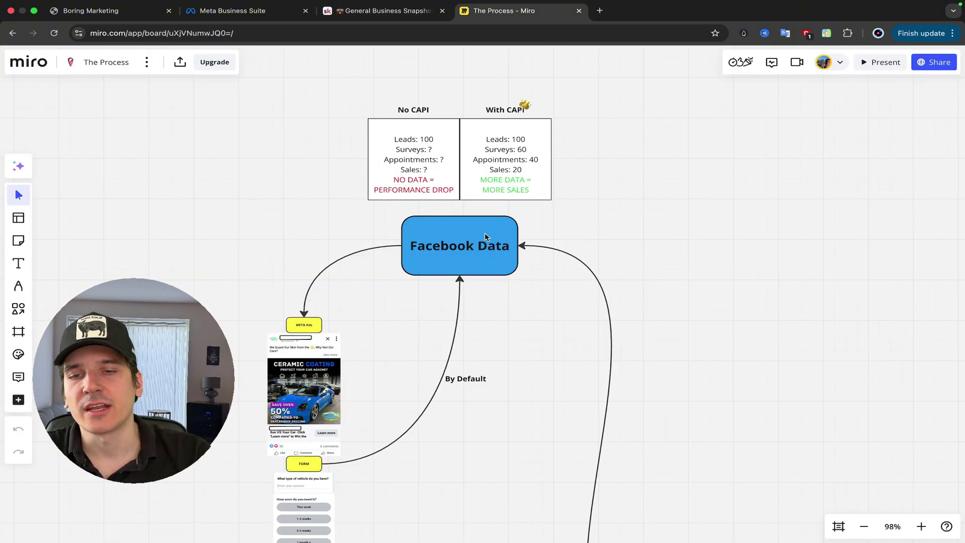
Zoom the Miro board to 163% and select the META Ads, ad, FORM and arrow objects
{"action": "scroll", "coordinate": [485, 233], "scroll_direction": "down", "scroll_amount": 5}
{"action": "scroll", "coordinate": [485, 234], "scroll_direction": "up", "scroll_amount": 4}
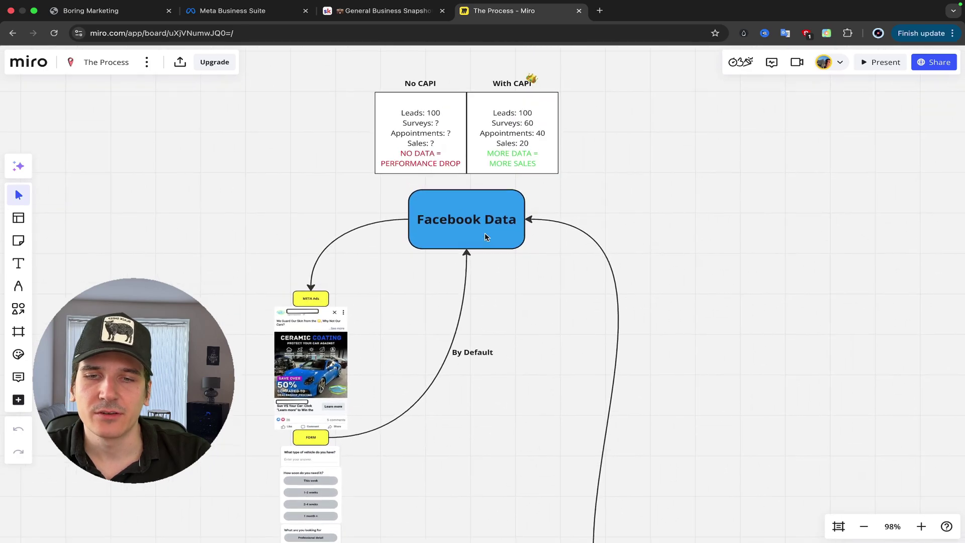
{"action": "scroll", "coordinate": [486, 235], "scroll_direction": "up", "scroll_amount": 2}
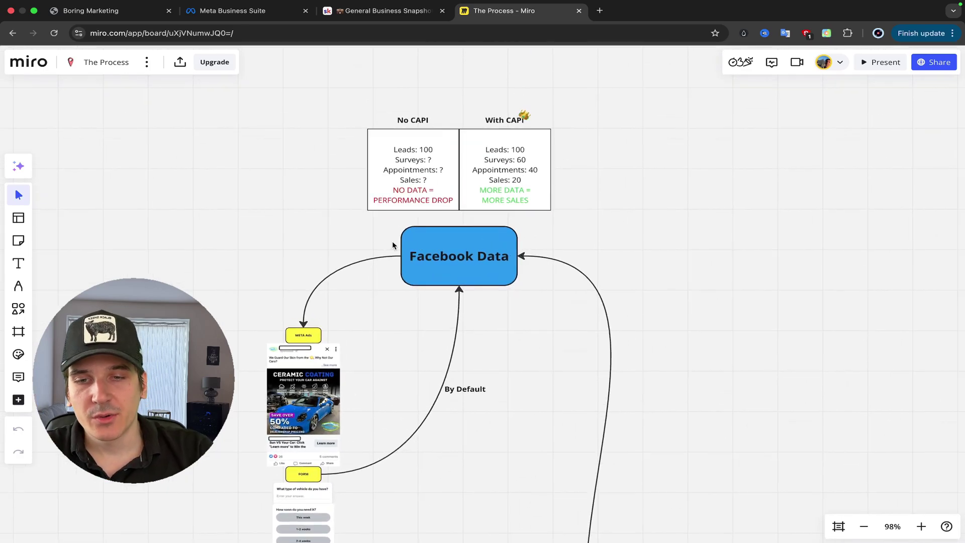
{"action": "scroll", "coordinate": [392, 245], "scroll_direction": "up", "scroll_amount": 5}
{"action": "scroll", "coordinate": [372, 252], "scroll_direction": "down", "scroll_amount": 2}
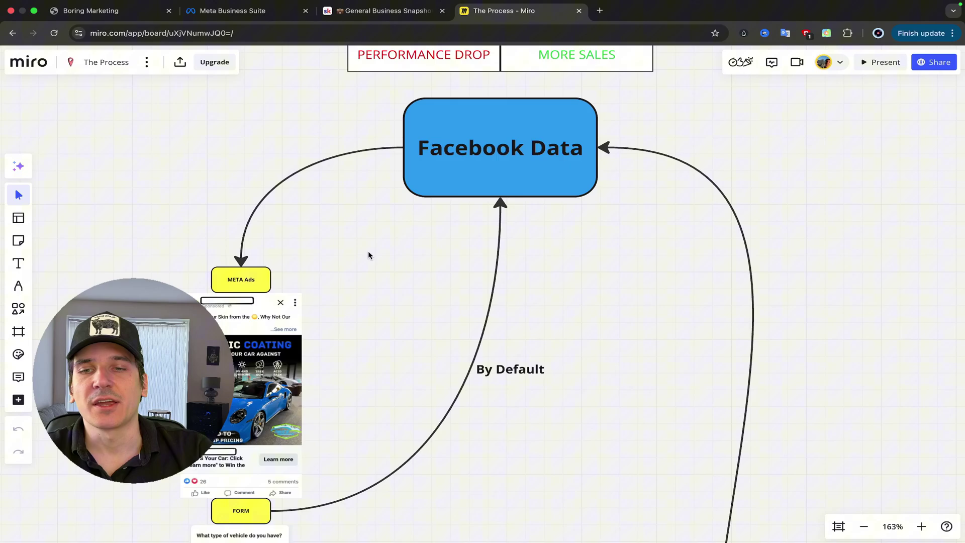
{"action": "scroll", "coordinate": [368, 255], "scroll_direction": "down", "scroll_amount": 2}
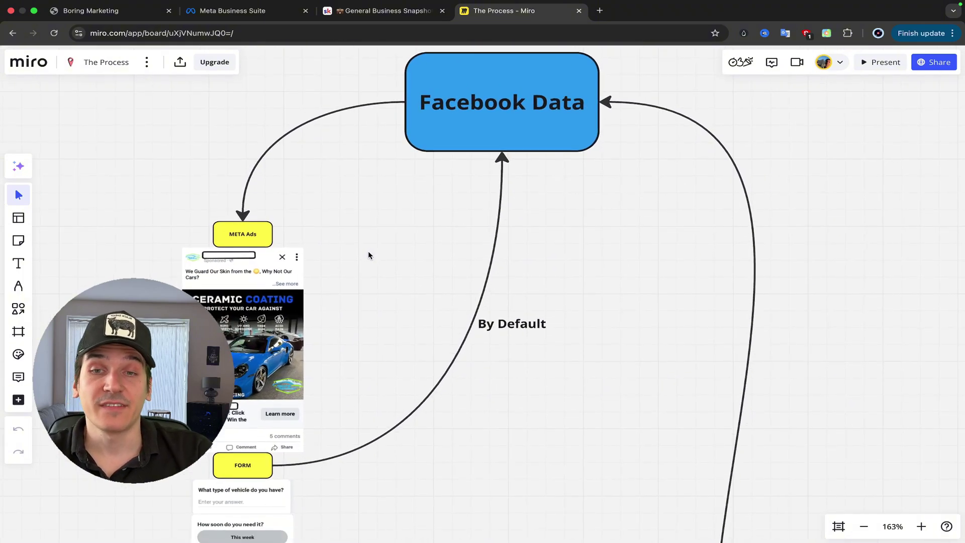
{"action": "scroll", "coordinate": [368, 251], "scroll_direction": "down", "scroll_amount": 2}
{"action": "left_click_drag", "start_coordinate": [368, 251], "coordinate": [353, 444]}
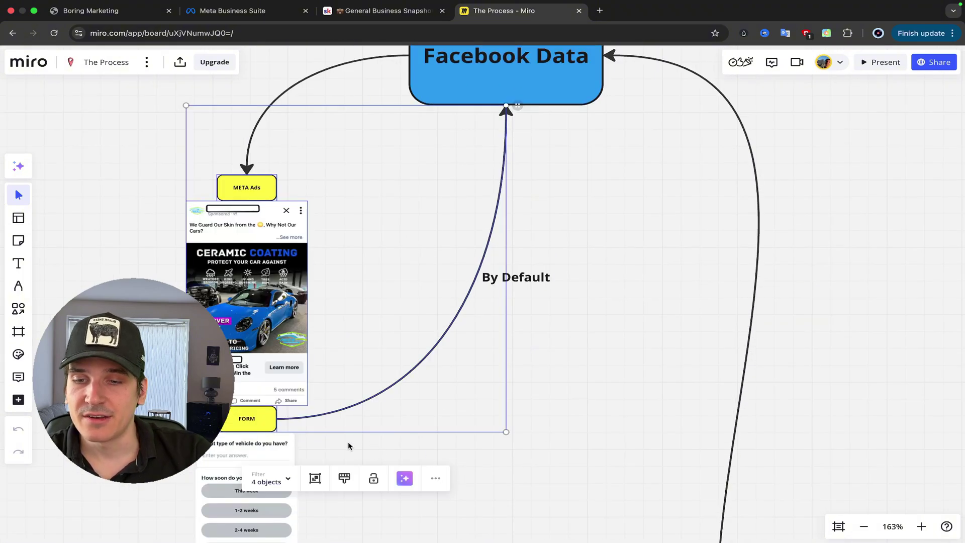
{"action": "left_click", "coordinate": [348, 446]}
Pan over the form objects and back up to the No CAPI / With CAPI table
{"action": "scroll", "coordinate": [348, 446], "scroll_direction": "down", "scroll_amount": 8}
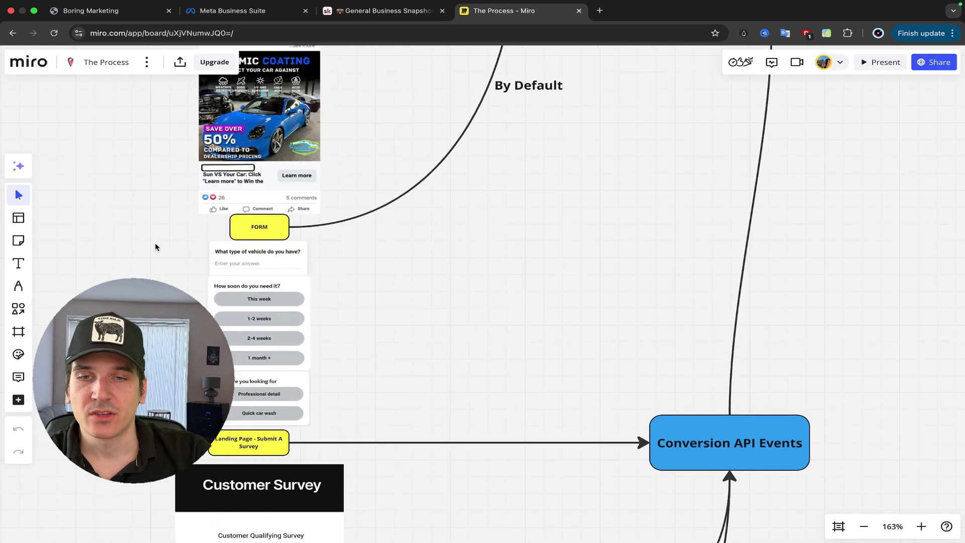
{"action": "left_click_drag", "start_coordinate": [156, 247], "coordinate": [344, 438]}
{"action": "left_click", "coordinate": [458, 296]}
{"action": "scroll", "coordinate": [459, 295], "scroll_direction": "up", "scroll_amount": 6}
{"action": "scroll", "coordinate": [459, 295], "scroll_direction": "right", "scroll_amount": 2}
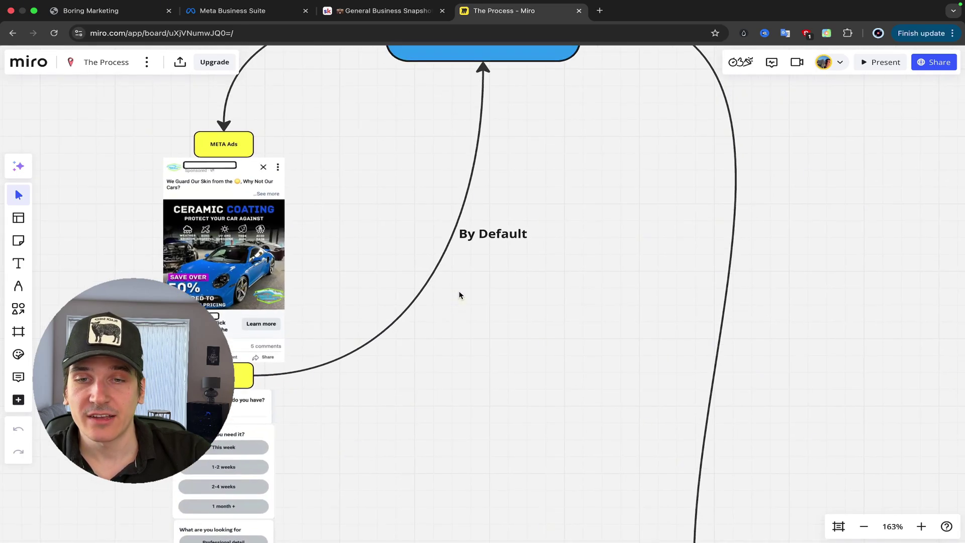
{"action": "scroll", "coordinate": [459, 295], "scroll_direction": "up", "scroll_amount": 2}
{"action": "left_click", "coordinate": [242, 437]}
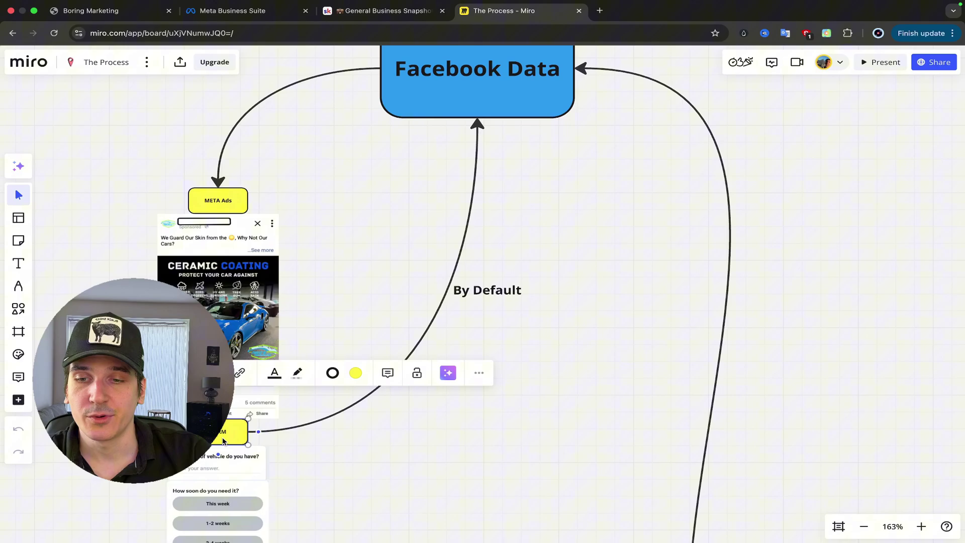
{"action": "left_click", "coordinate": [366, 459]}
{"action": "scroll", "coordinate": [366, 457], "scroll_direction": "up", "scroll_amount": 12}
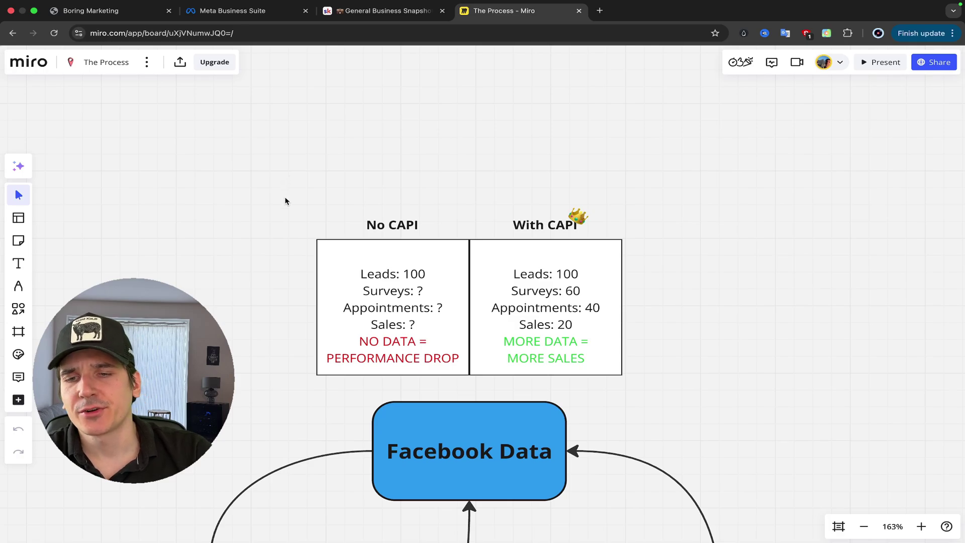
{"action": "left_click_drag", "start_coordinate": [285, 199], "coordinate": [457, 375]}
{"action": "left_click", "coordinate": [283, 294]}
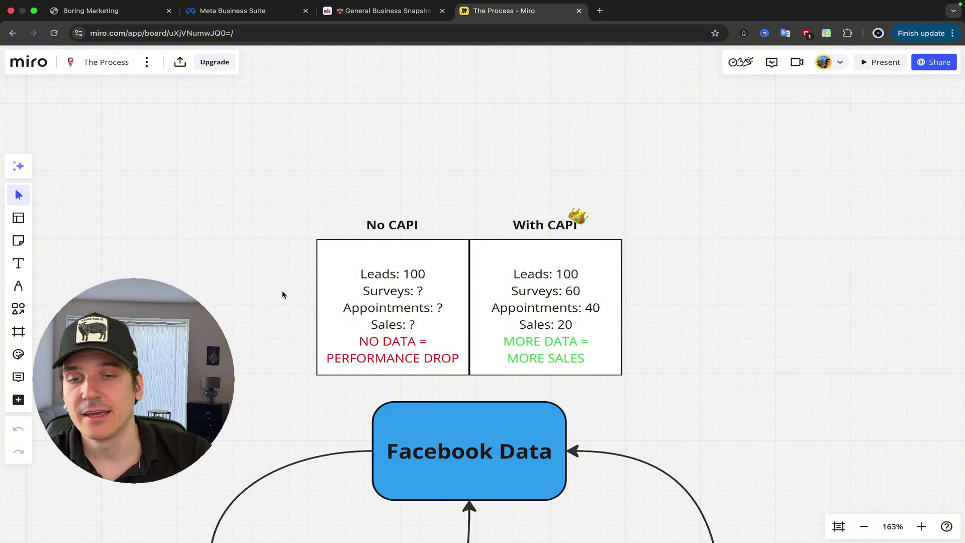
{"action": "left_click_drag", "start_coordinate": [627, 172], "coordinate": [628, 372]}
{"action": "scroll", "coordinate": [682, 396], "scroll_direction": "down", "scroll_amount": 3}
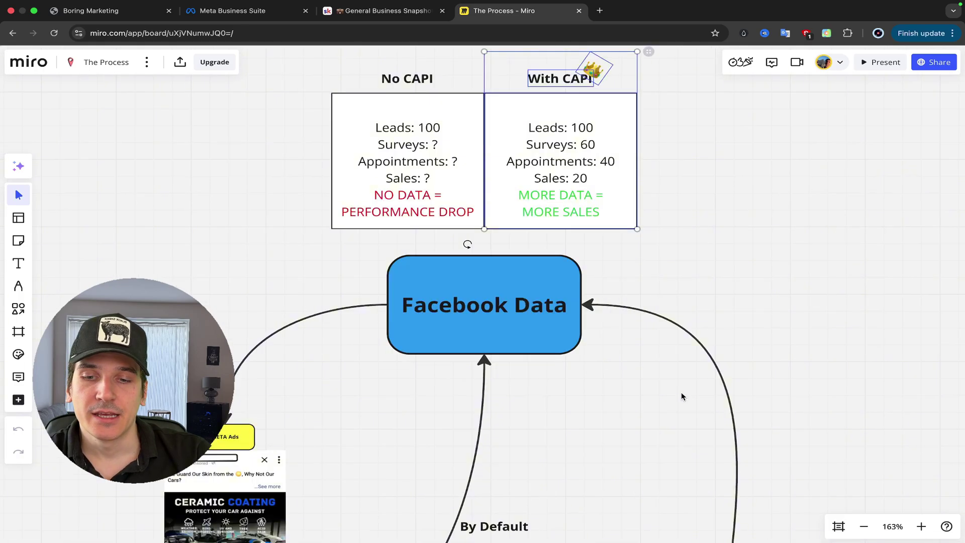
{"action": "scroll", "coordinate": [681, 393], "scroll_direction": "down", "scroll_amount": 12}
{"action": "scroll", "coordinate": [681, 393], "scroll_direction": "up", "scroll_amount": 5}
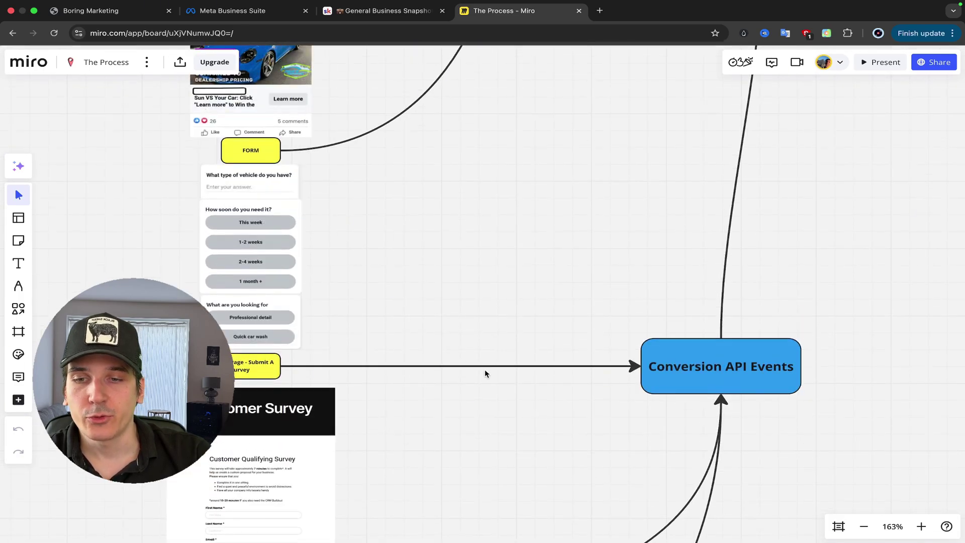
{"action": "left_click_drag", "start_coordinate": [252, 327], "coordinate": [377, 400]}
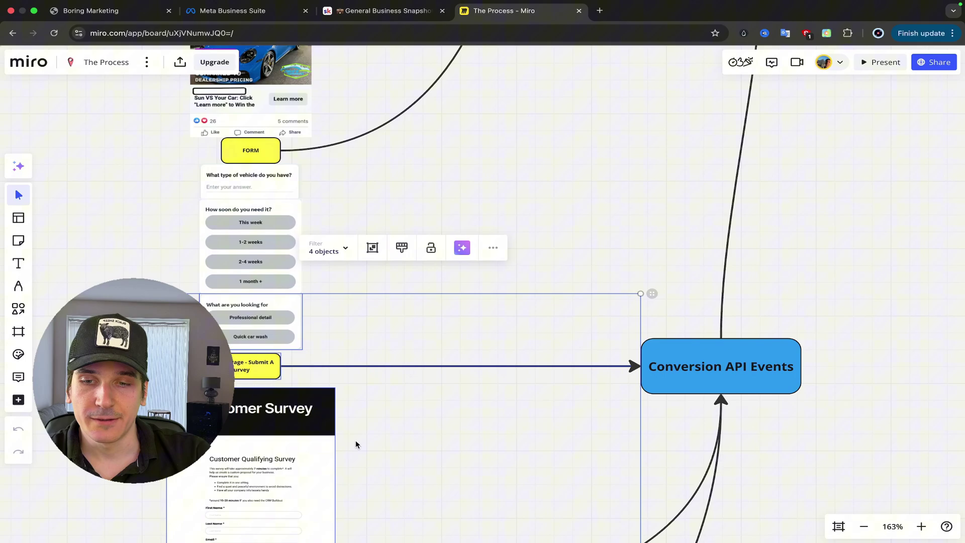
{"action": "left_click", "coordinate": [398, 441]}
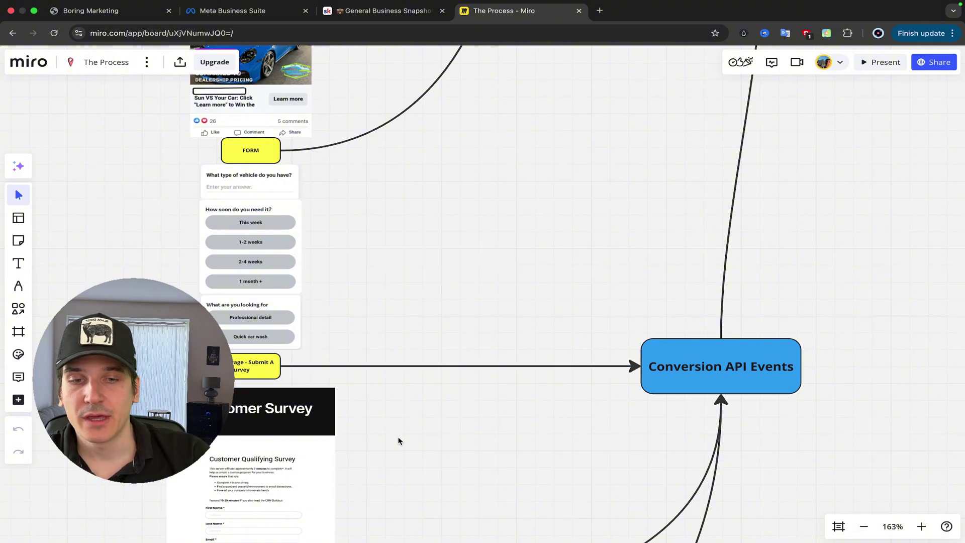
{"action": "left_click", "coordinate": [709, 369]}
{"action": "left_click", "coordinate": [838, 371]}
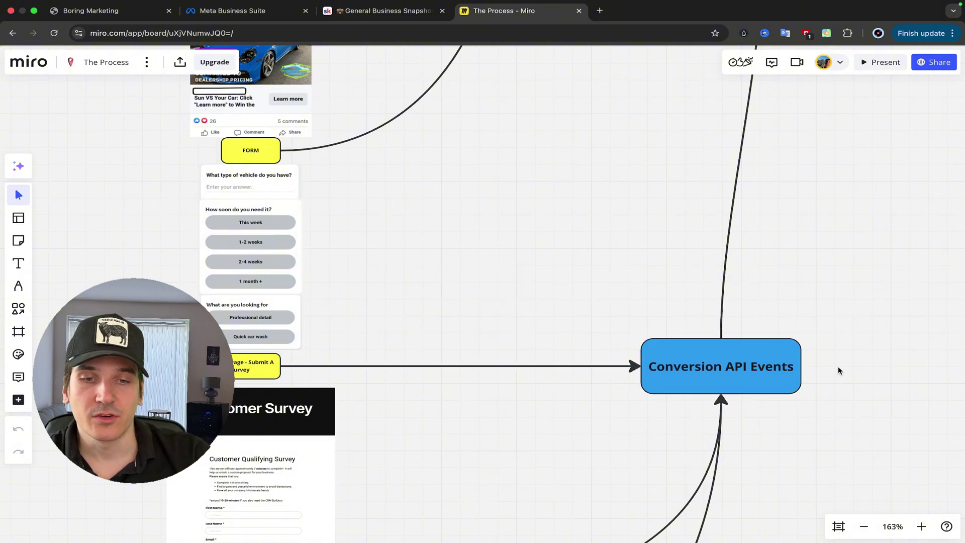
{"action": "scroll", "coordinate": [839, 371], "scroll_direction": "up", "scroll_amount": 10}
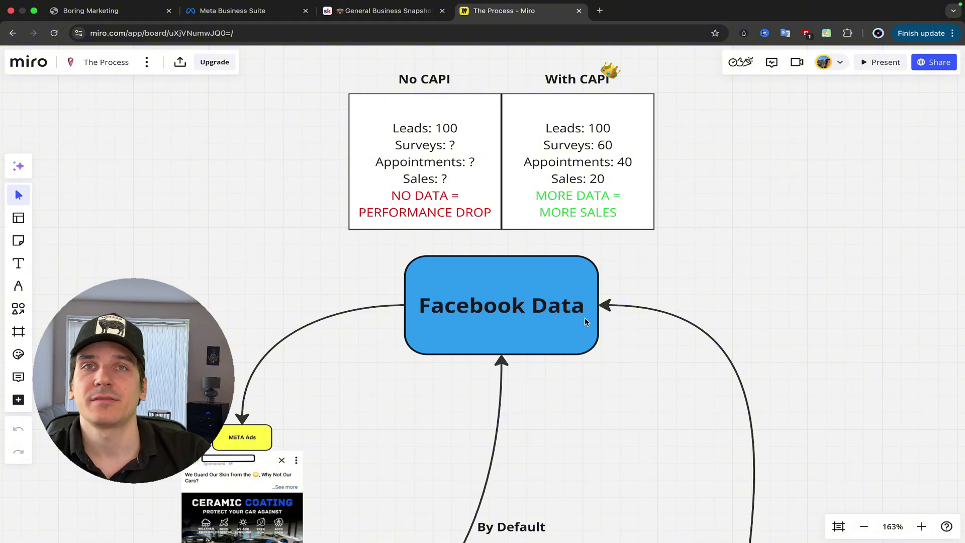
{"action": "scroll", "coordinate": [585, 322], "scroll_direction": "down", "scroll_amount": 15}
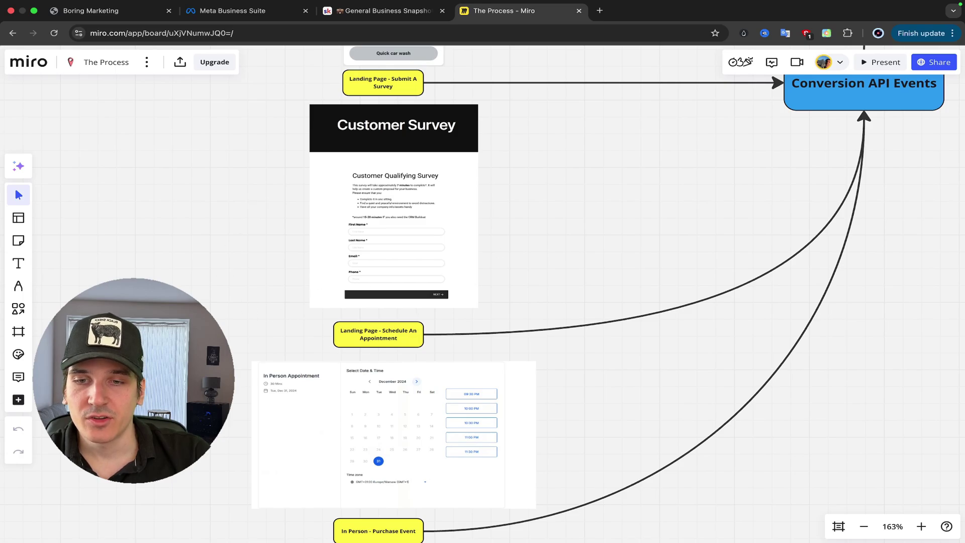
{"action": "left_click_drag", "start_coordinate": [202, 308], "coordinate": [431, 461]}
{"action": "left_click", "coordinate": [235, 524]}
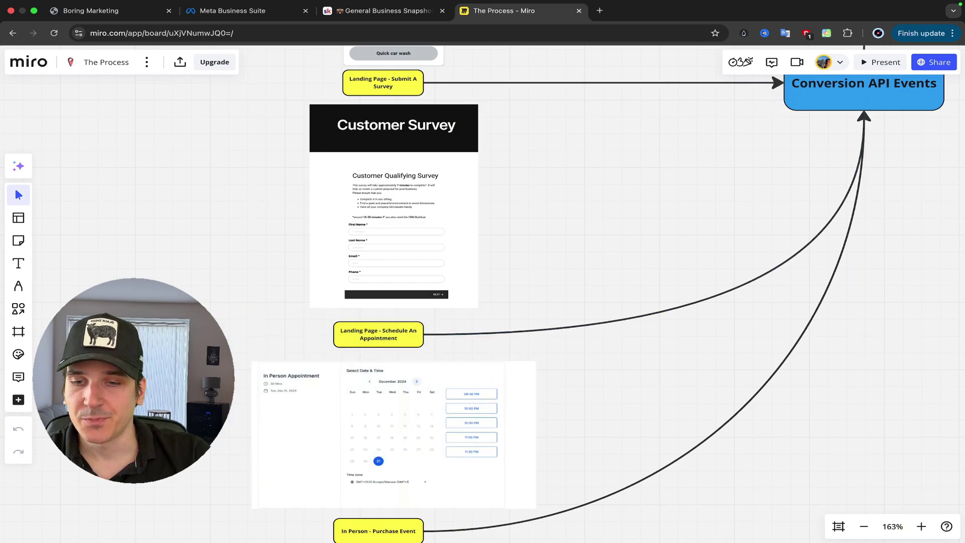
{"action": "scroll", "coordinate": [269, 318], "scroll_direction": "down", "scroll_amount": 5}
{"action": "left_click_drag", "start_coordinate": [249, 276], "coordinate": [221, 478]}
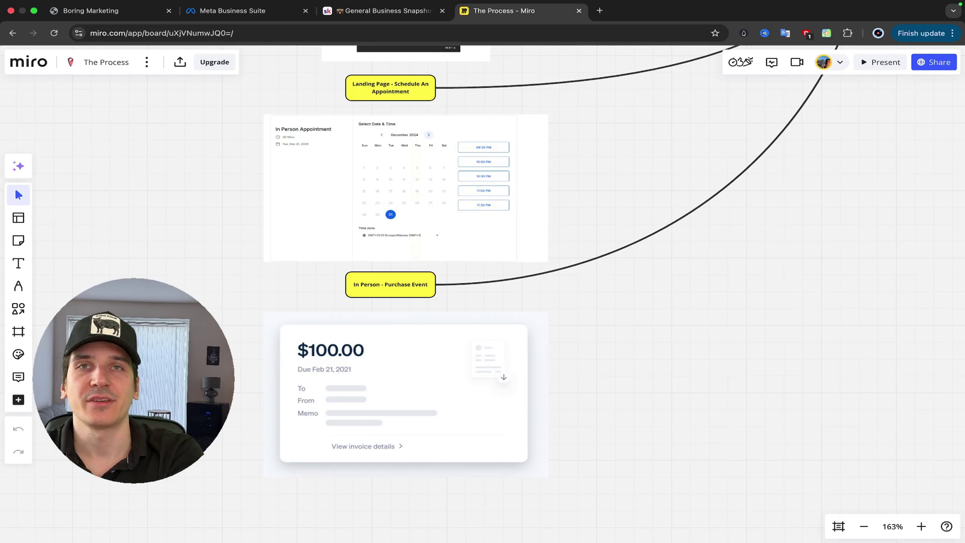
{"action": "scroll", "coordinate": [578, 379], "scroll_direction": "up", "scroll_amount": 10}
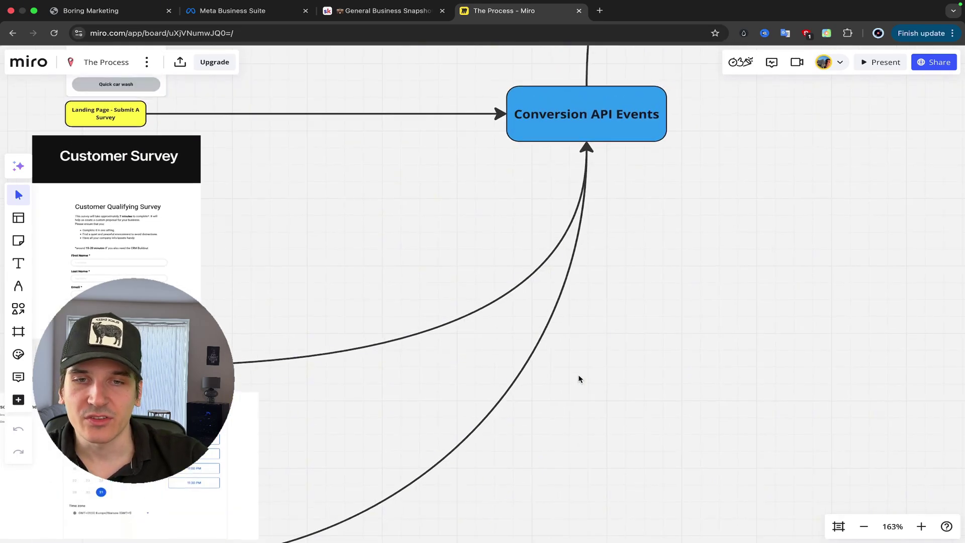
{"action": "scroll", "coordinate": [508, 221], "scroll_direction": "up", "scroll_amount": 10}
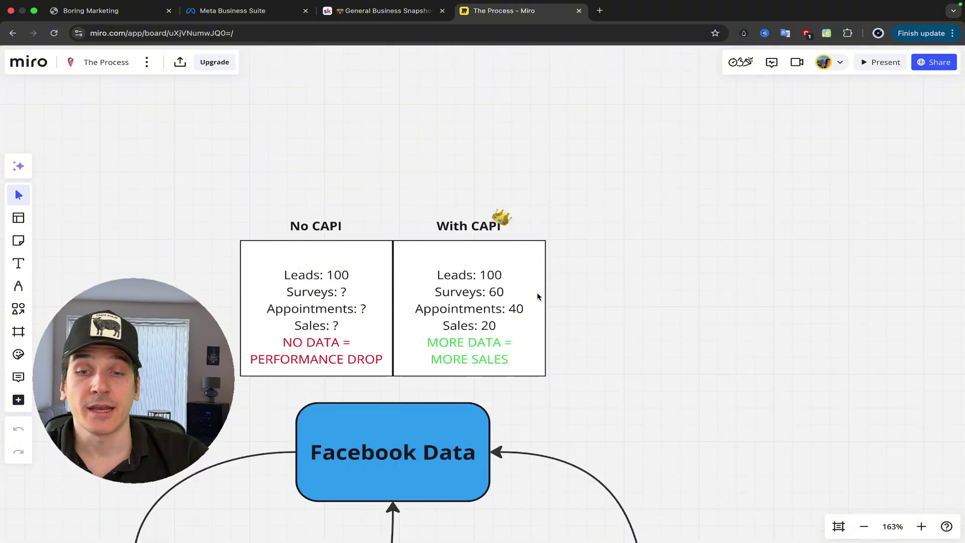
{"action": "left_click_drag", "start_coordinate": [556, 315], "coordinate": [390, 382]}
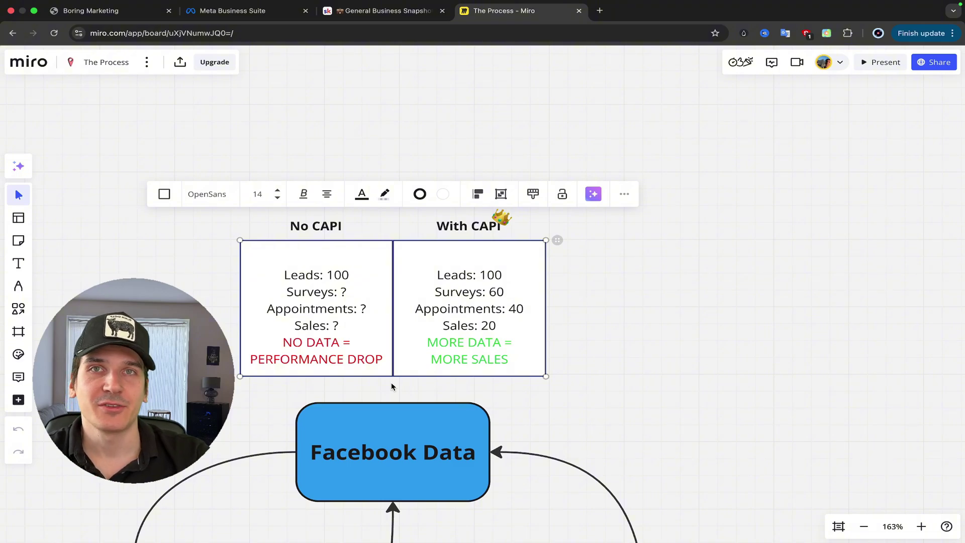
{"action": "left_click", "coordinate": [536, 381]}
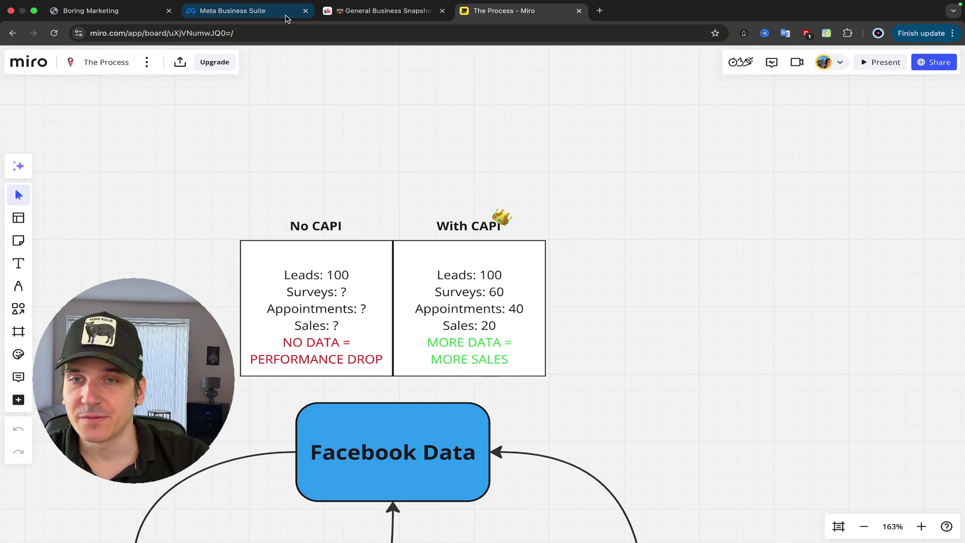
Open the Lead Genius Academy business portfolio's settings from the portfolio list in Meta Business Suite
{"action": "left_click", "coordinate": [226, 17]}
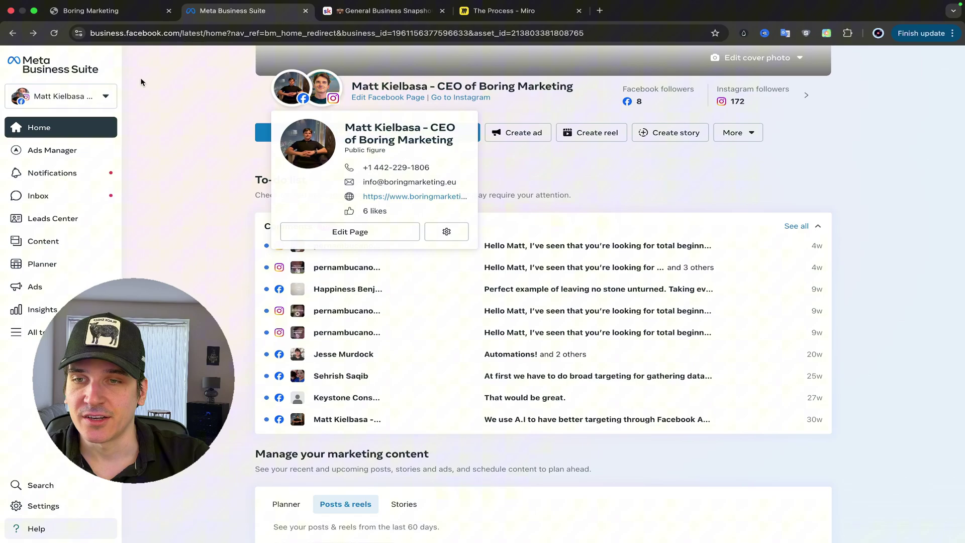
{"action": "left_click", "coordinate": [77, 101]}
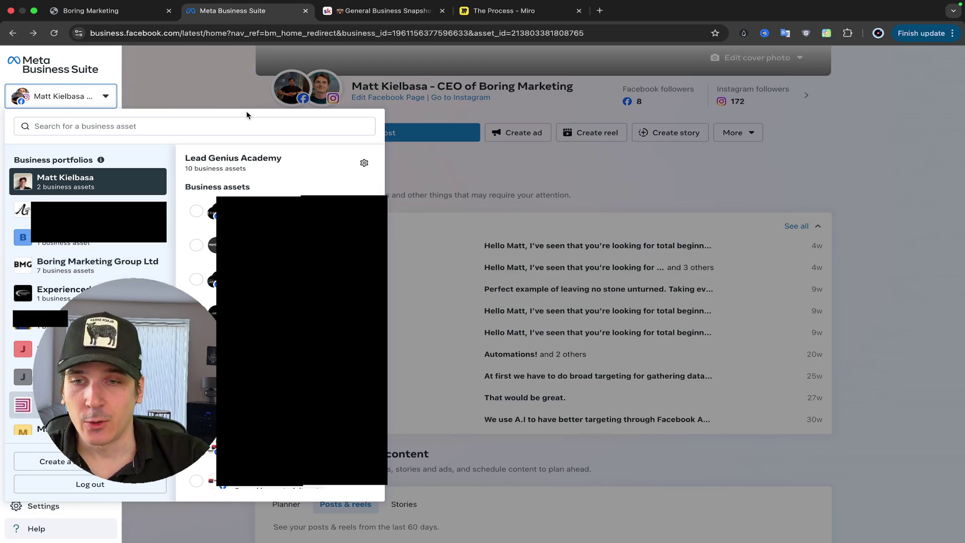
{"action": "left_click", "coordinate": [364, 163]}
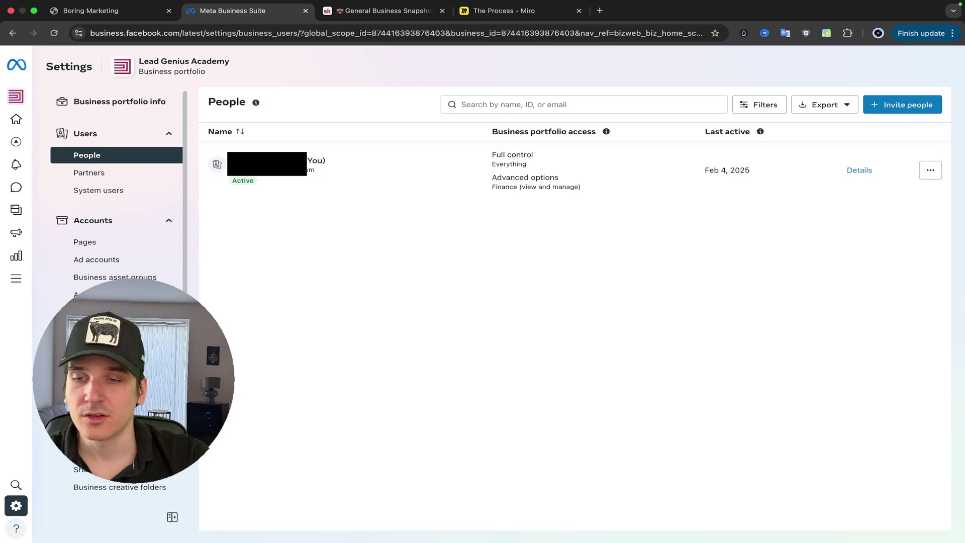
View Datasets with the Boring Marketing Pixel selected and cancel the new-dataset dialog
{"action": "left_click", "coordinate": [88, 398]}
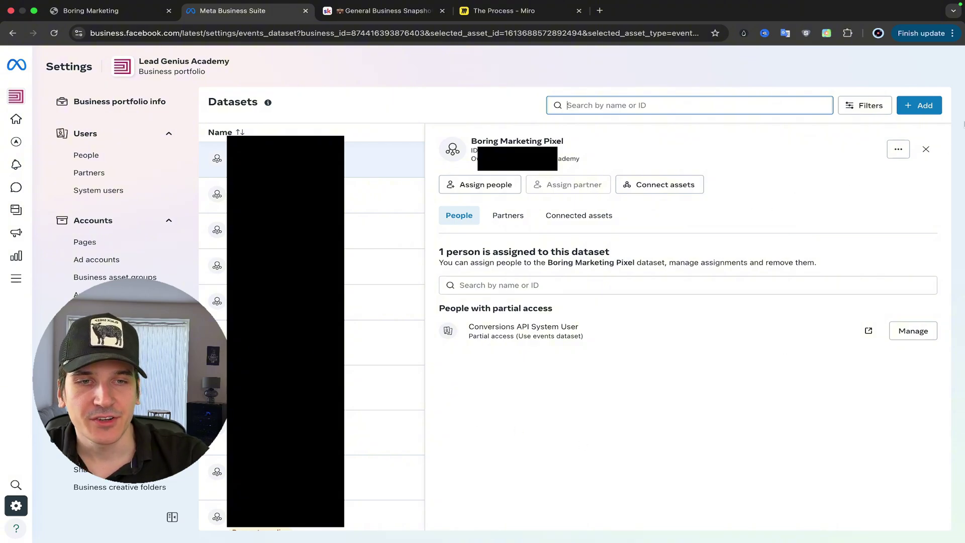
{"action": "left_click", "coordinate": [926, 107]}
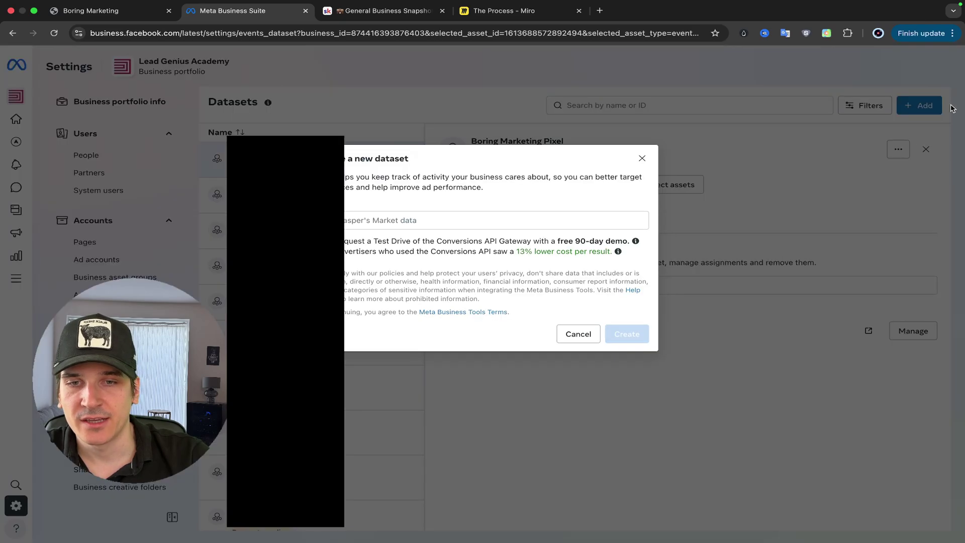
{"action": "left_click", "coordinate": [642, 154]}
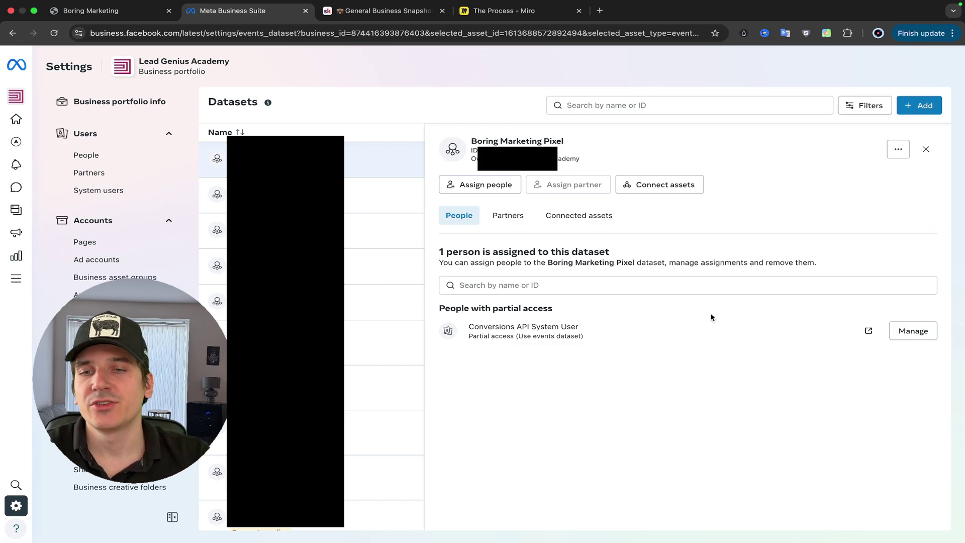
Open the Boring Marketing Pixel in Events Manager from its extra options menu
{"action": "left_click", "coordinate": [899, 149]}
{"action": "left_click", "coordinate": [898, 150]}
{"action": "left_click", "coordinate": [898, 150]}
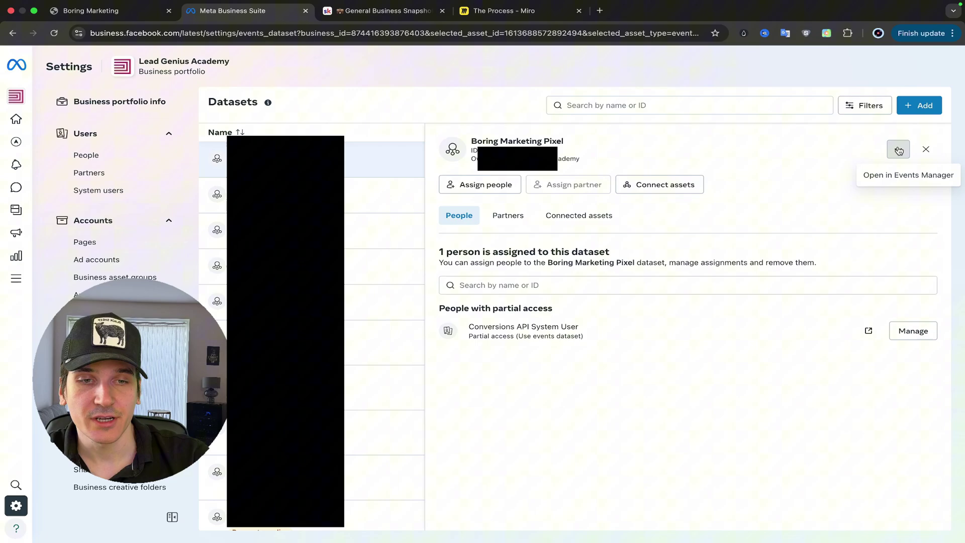
{"action": "left_click", "coordinate": [910, 181]}
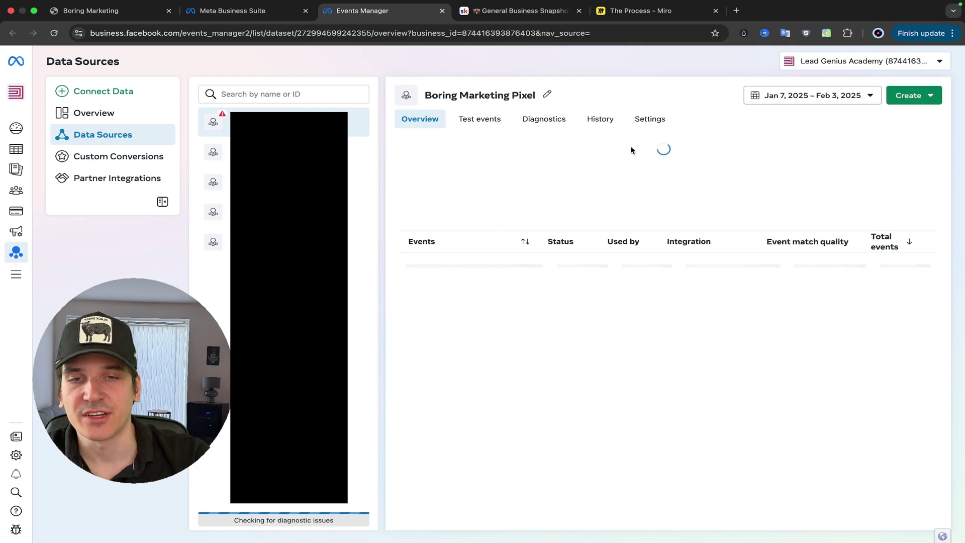
Open the pixel's Settings tab and highlight the Conversions API heading and description
{"action": "left_click", "coordinate": [649, 119]}
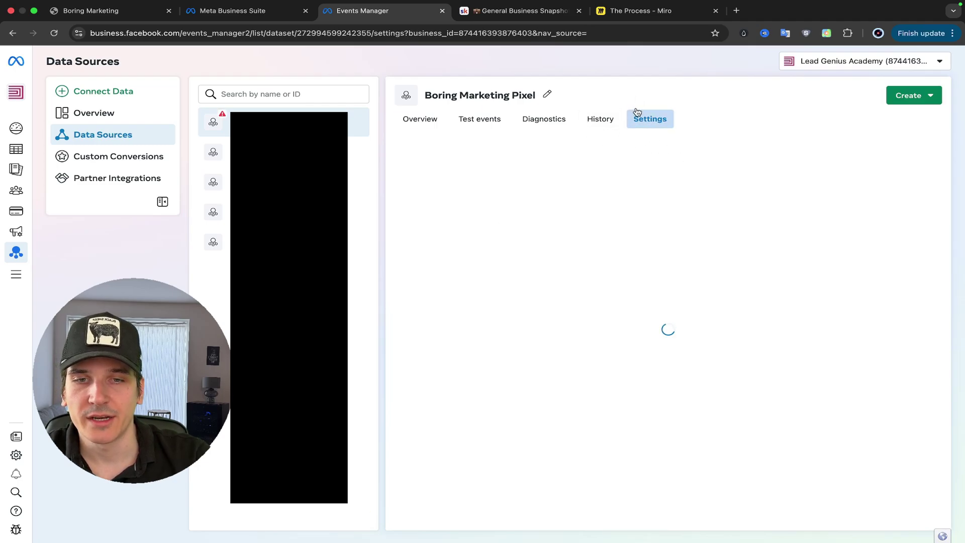
{"action": "scroll", "coordinate": [540, 249], "scroll_direction": "down", "scroll_amount": 15}
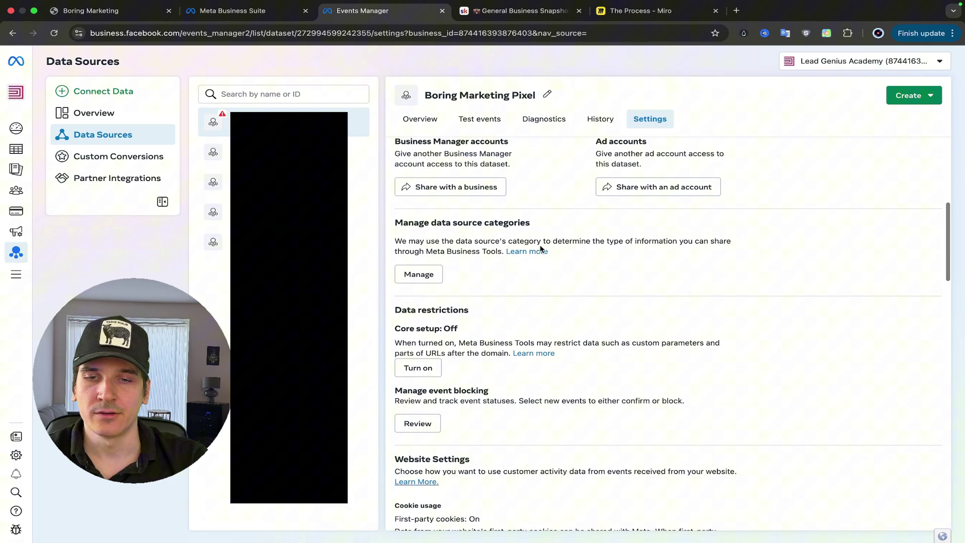
{"action": "triple_click", "coordinate": [454, 240]}
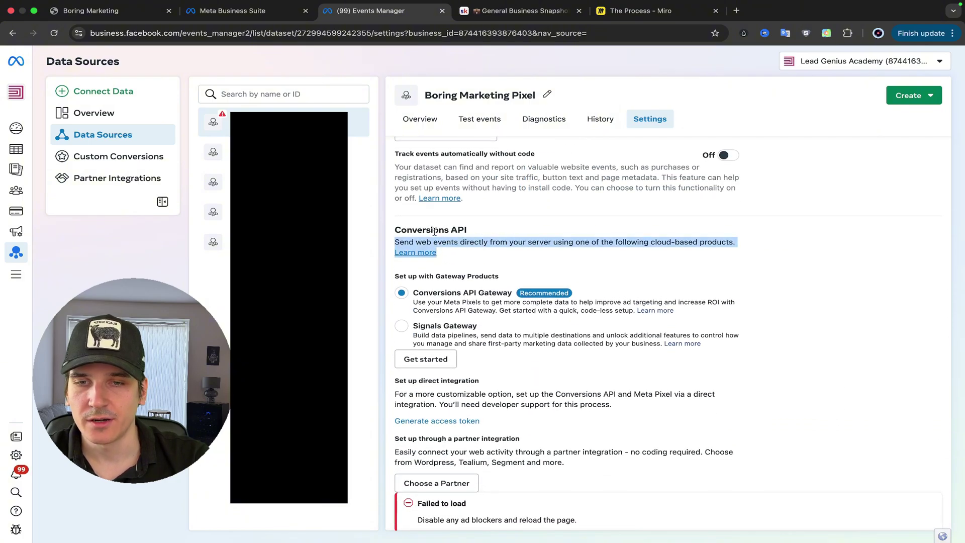
{"action": "double_click", "coordinate": [435, 230]}
{"action": "scroll", "coordinate": [477, 252], "scroll_direction": "down", "scroll_amount": 2}
{"action": "scroll", "coordinate": [477, 252], "scroll_direction": "down", "scroll_amount": 4}
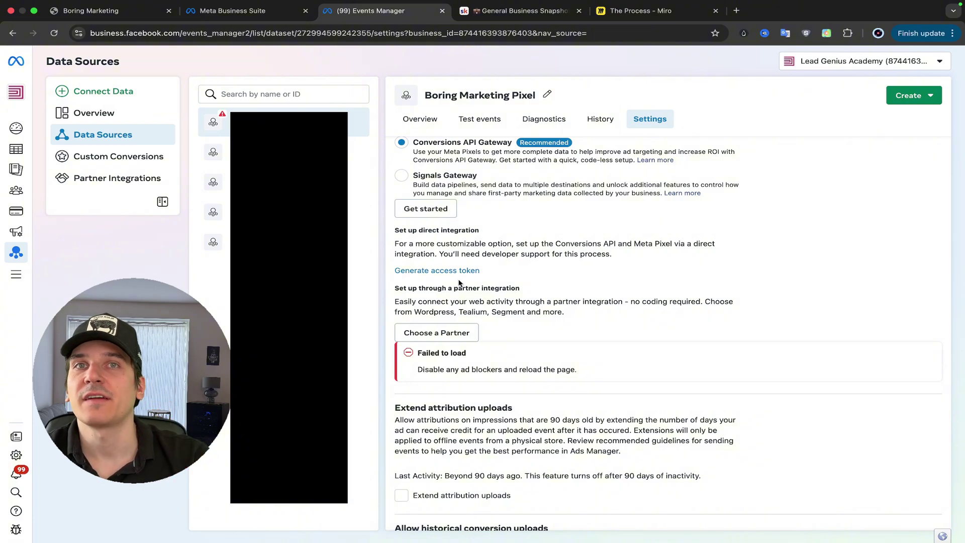
Return to the top of Settings and highlight the Dataset ID label
{"action": "scroll", "coordinate": [561, 270], "scroll_direction": "up", "scroll_amount": 15}
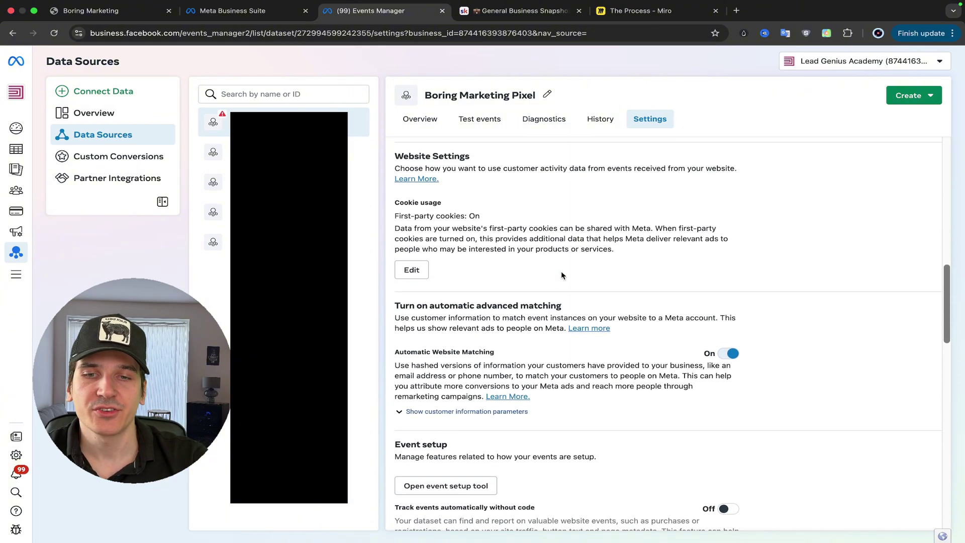
{"action": "scroll", "coordinate": [561, 270], "scroll_direction": "up", "scroll_amount": 3}
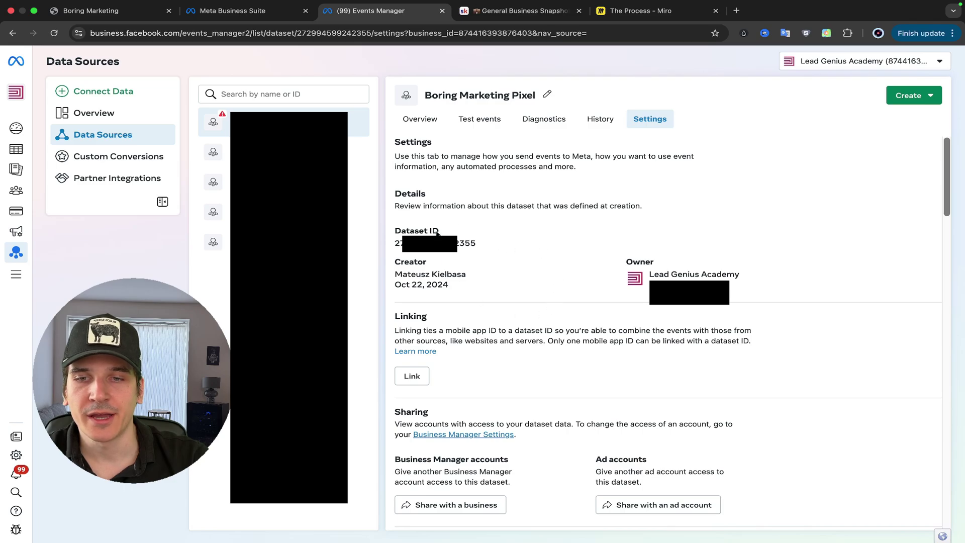
{"action": "left_click_drag", "start_coordinate": [395, 231], "coordinate": [463, 233]}
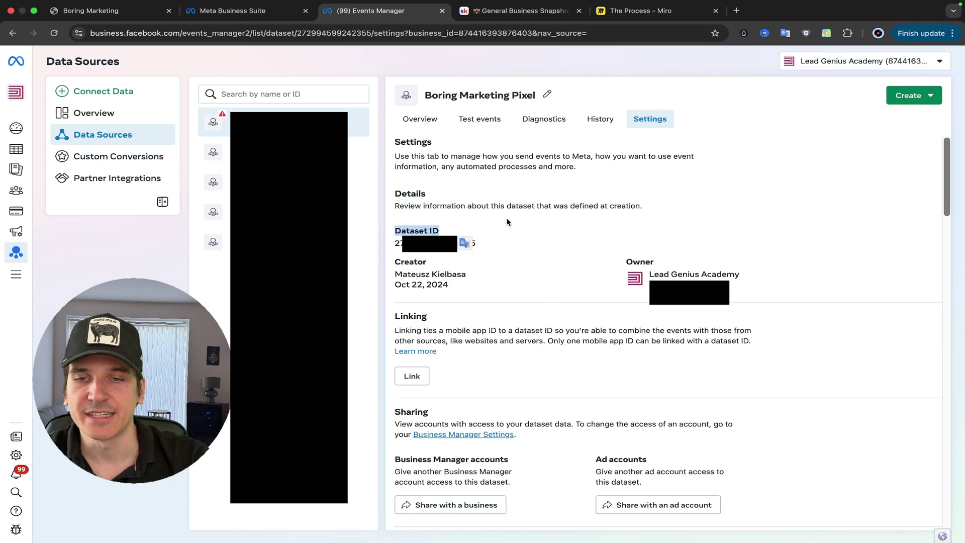
{"action": "left_click", "coordinate": [508, 220]}
Look over the General Business Snapshot(DIY) lesson, then switch to the Facebook Conversions workflow
{"action": "left_click", "coordinate": [501, 14]}
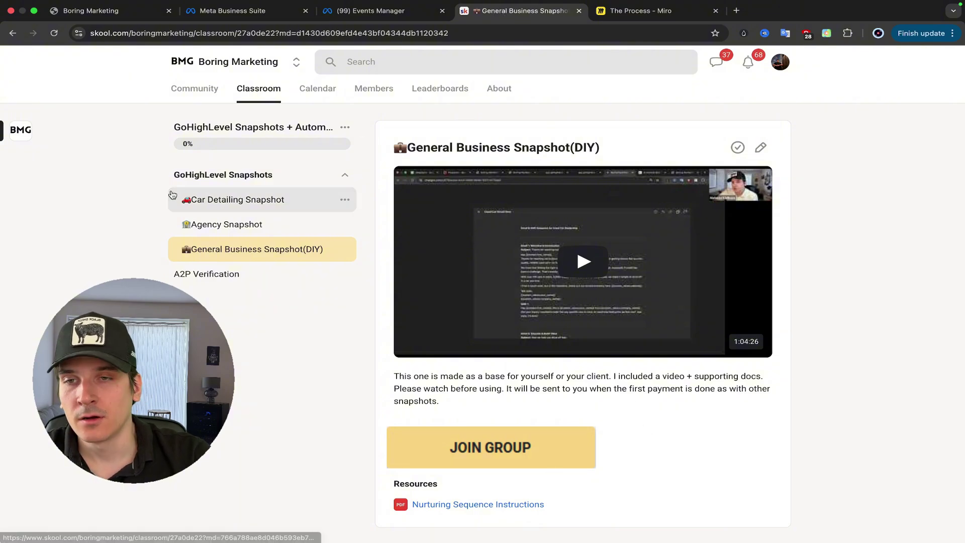
{"action": "key", "text": "super+1"}
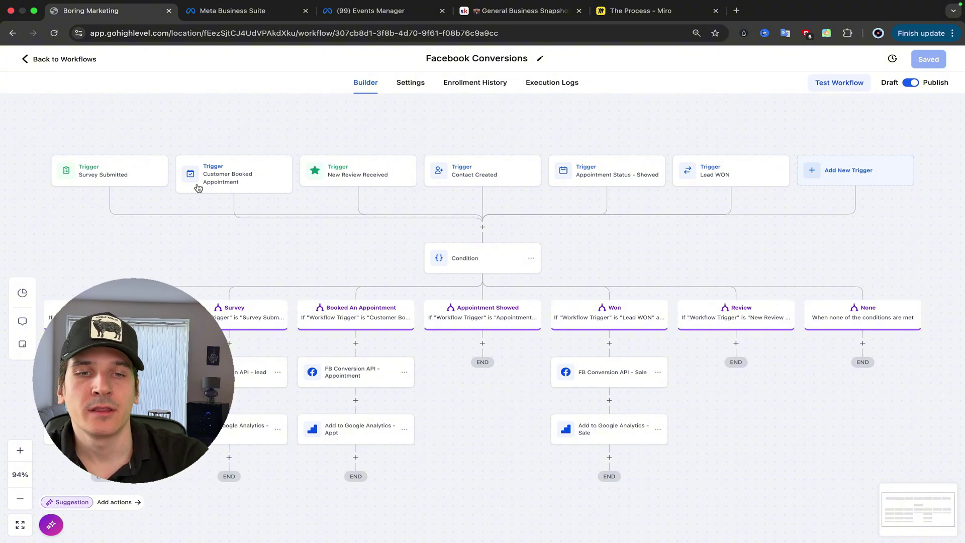
Inspect the Survey Submitted, Contact Created, Customer Booked Appointment and Lead WON trigger settings
{"action": "left_click", "coordinate": [126, 166]}
{"action": "left_click", "coordinate": [444, 187]}
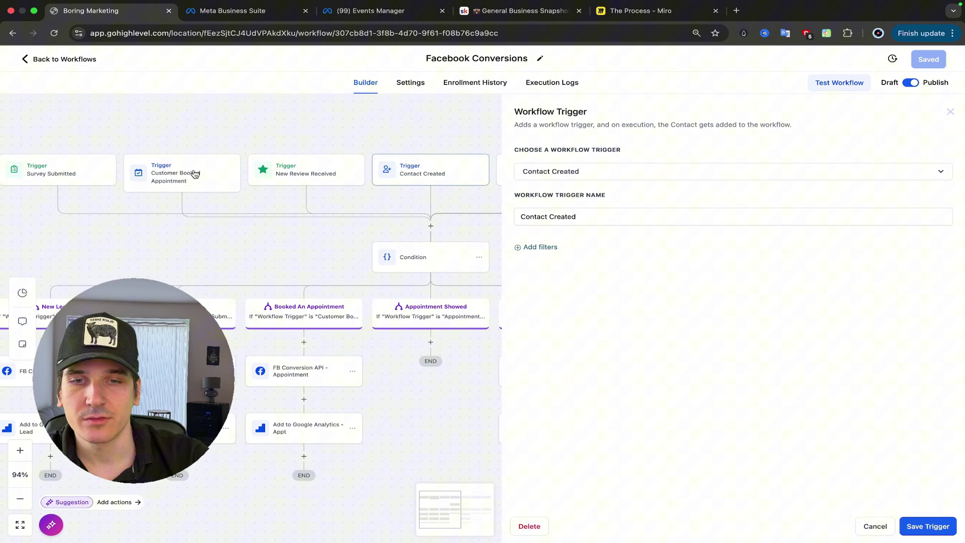
{"action": "left_click", "coordinate": [204, 183]}
{"action": "scroll", "coordinate": [327, 186], "scroll_direction": "right", "scroll_amount": 5}
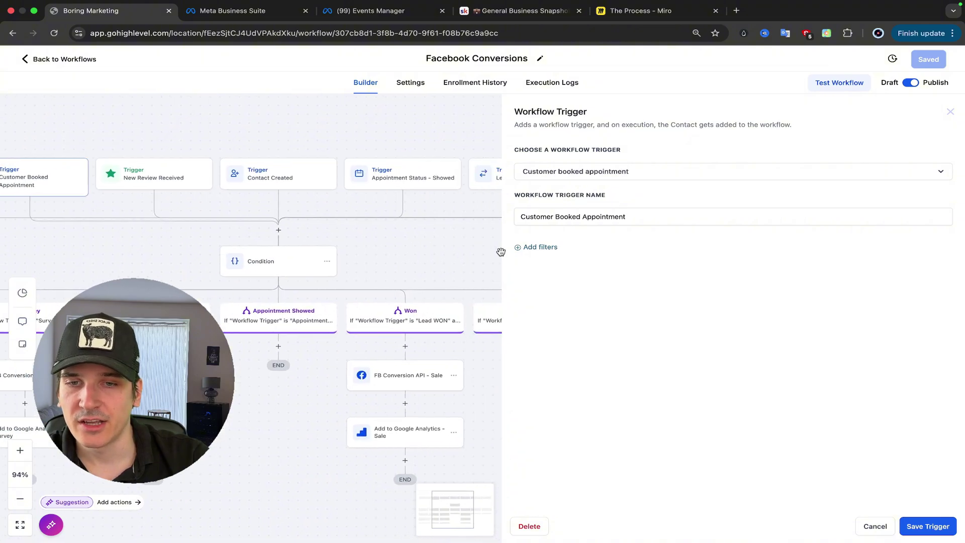
{"action": "left_click", "coordinate": [447, 186]}
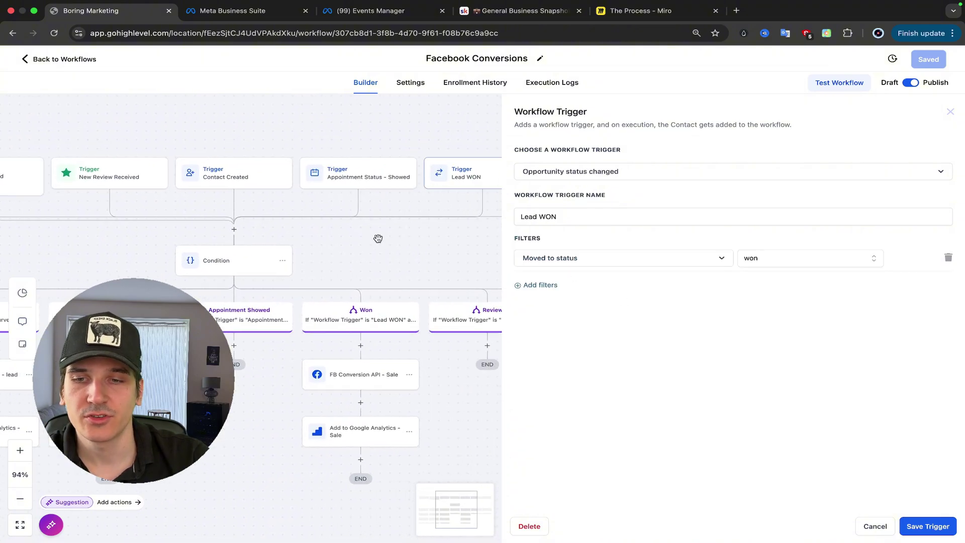
Close the trigger panel and review the Condition step's branches before closing it
{"action": "left_click", "coordinate": [950, 112]}
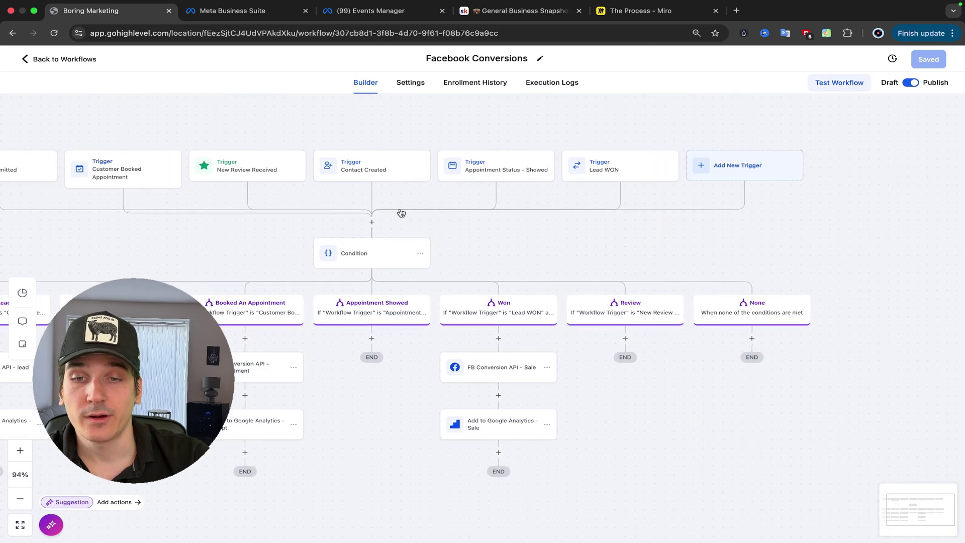
{"action": "left_click", "coordinate": [363, 257]}
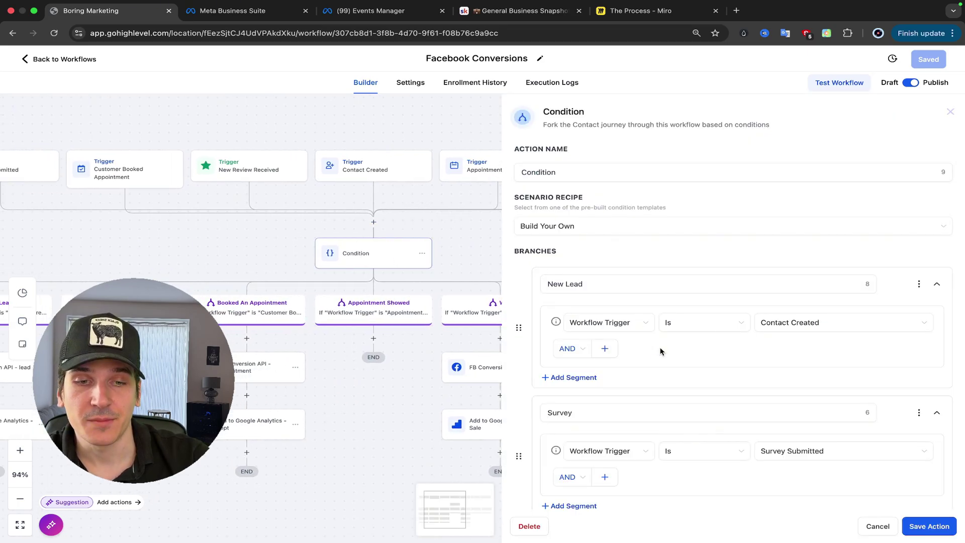
{"action": "left_click", "coordinate": [950, 111]}
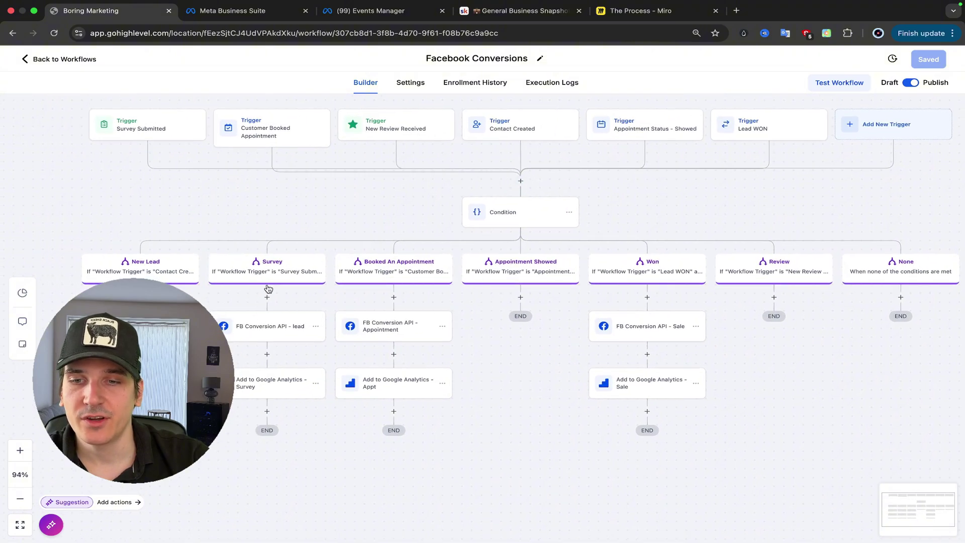
Open the FB Conversion API - lead action and highlight its access token and pixel ID values
{"action": "left_click", "coordinate": [257, 326]}
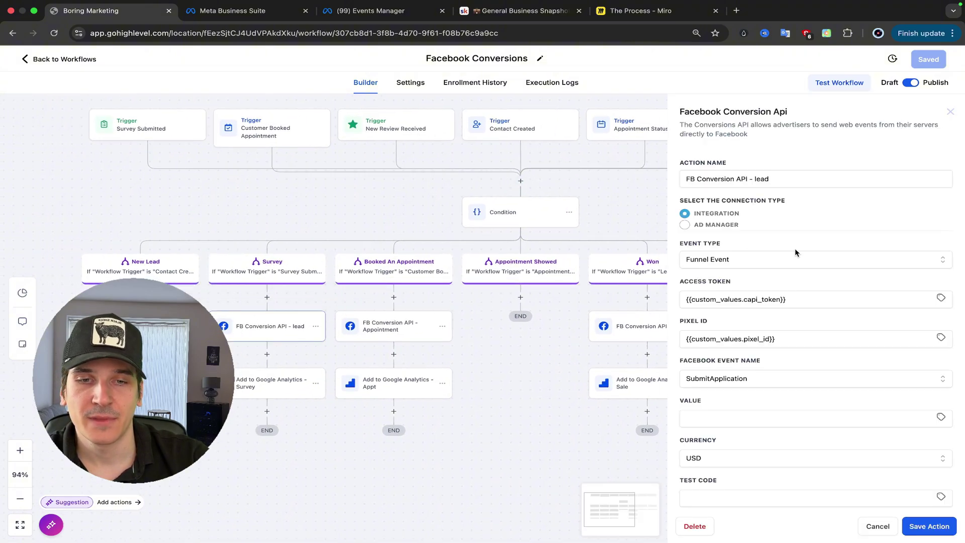
{"action": "left_click", "coordinate": [816, 304]}
{"action": "left_click_drag", "start_coordinate": [815, 302], "coordinate": [664, 301]}
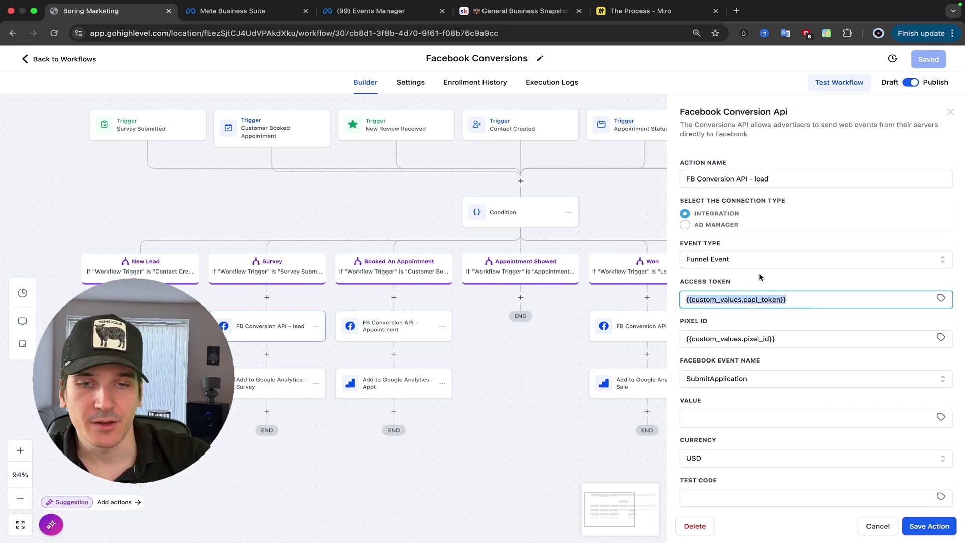
{"action": "left_click_drag", "start_coordinate": [784, 340], "coordinate": [647, 345]}
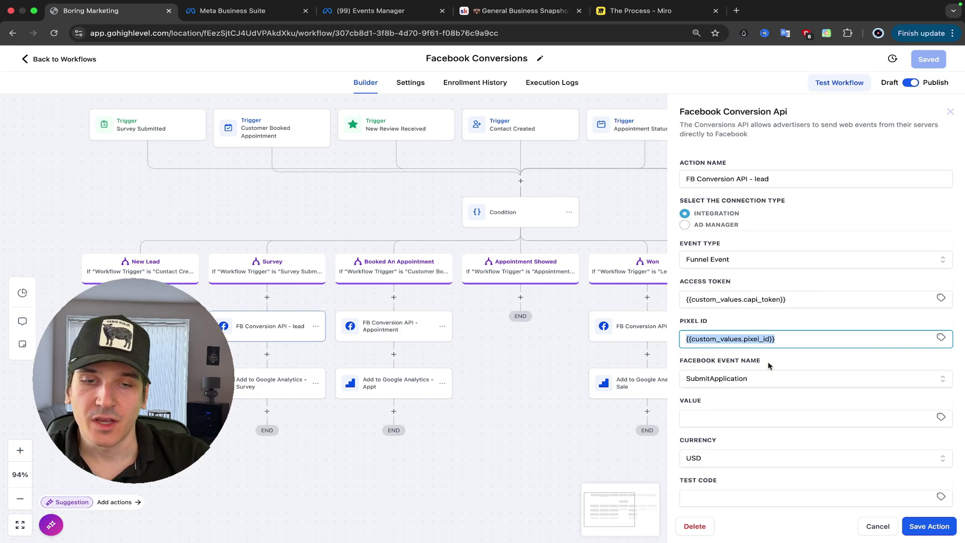
{"action": "scroll", "coordinate": [728, 400], "scroll_direction": "down", "scroll_amount": 1}
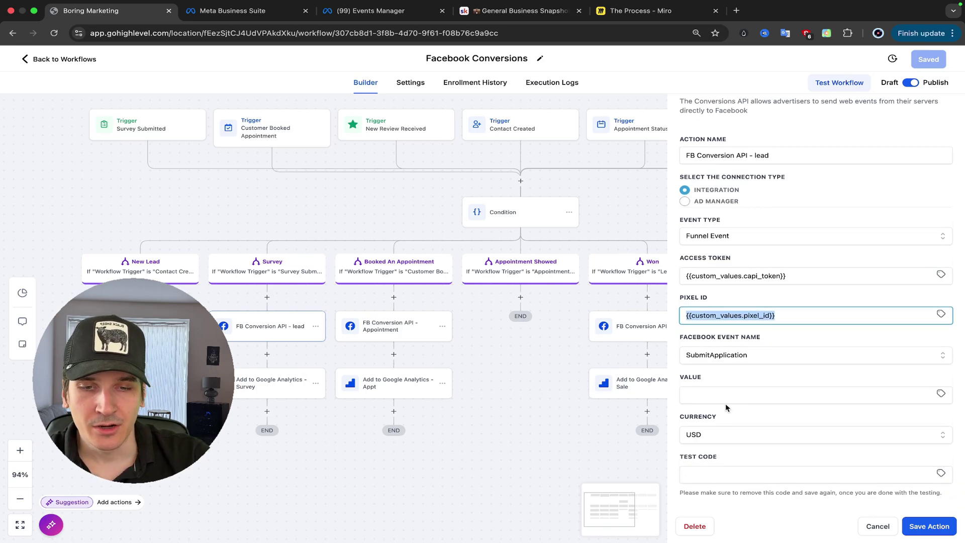
{"action": "scroll", "coordinate": [816, 184], "scroll_direction": "up", "scroll_amount": 1}
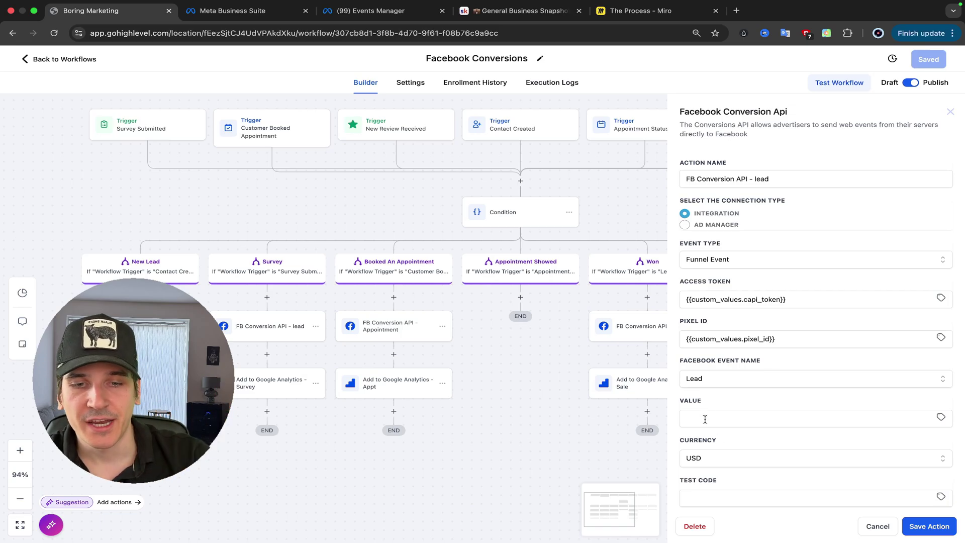
Check the Appointment and Sale actions' connection type, pixel ID and test code settings
{"action": "left_click", "coordinate": [387, 327]}
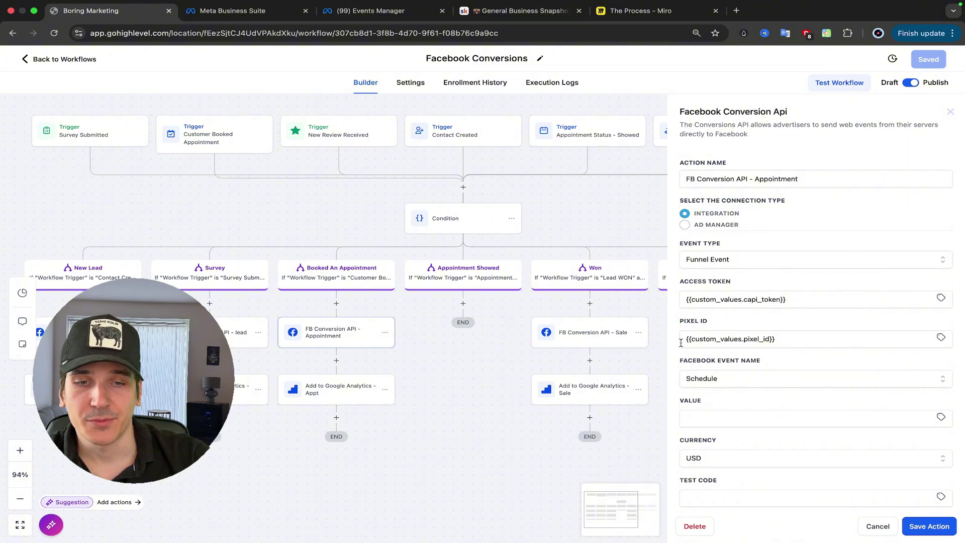
{"action": "triple_click", "coordinate": [684, 200]}
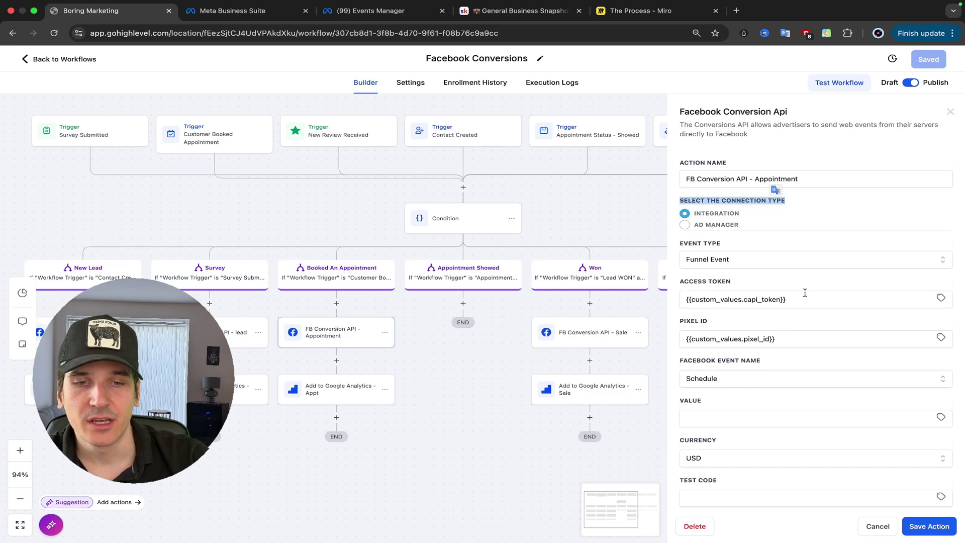
{"action": "left_click", "coordinate": [797, 342]}
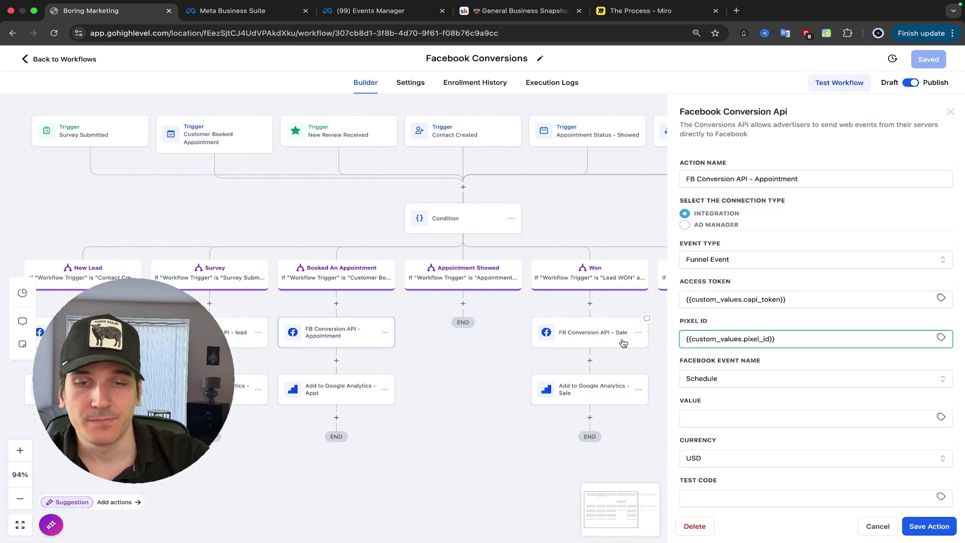
{"action": "left_click", "coordinate": [597, 332]}
{"action": "left_click", "coordinate": [575, 333]}
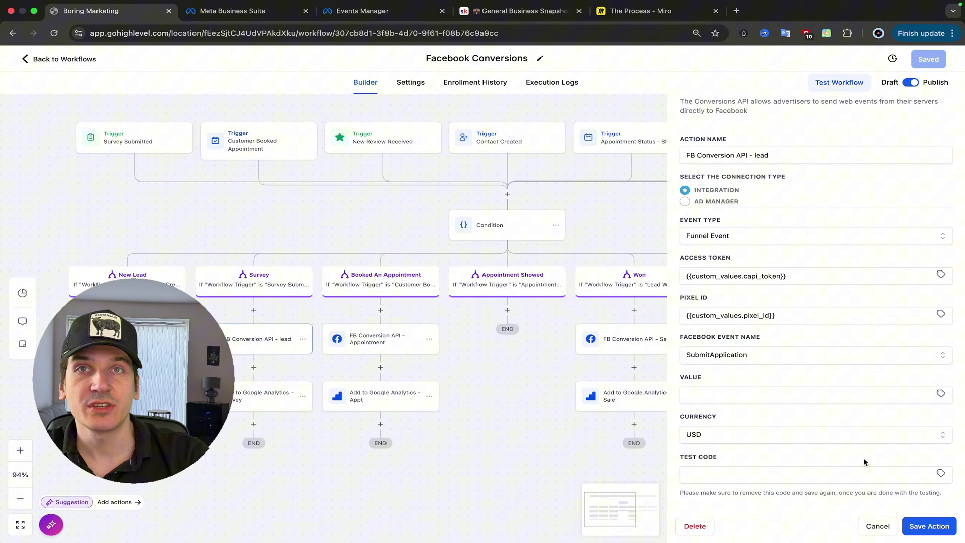
{"action": "left_click_drag", "start_coordinate": [718, 456], "coordinate": [682, 461]}
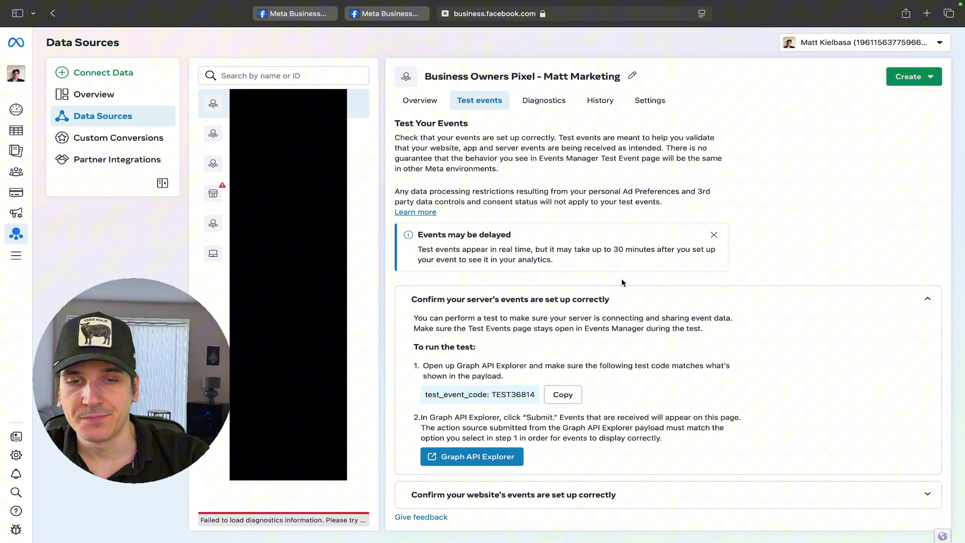
Expand the server events test section and copy the test event code TEST36814
{"action": "left_click", "coordinate": [921, 299]}
{"action": "left_click", "coordinate": [484, 298]}
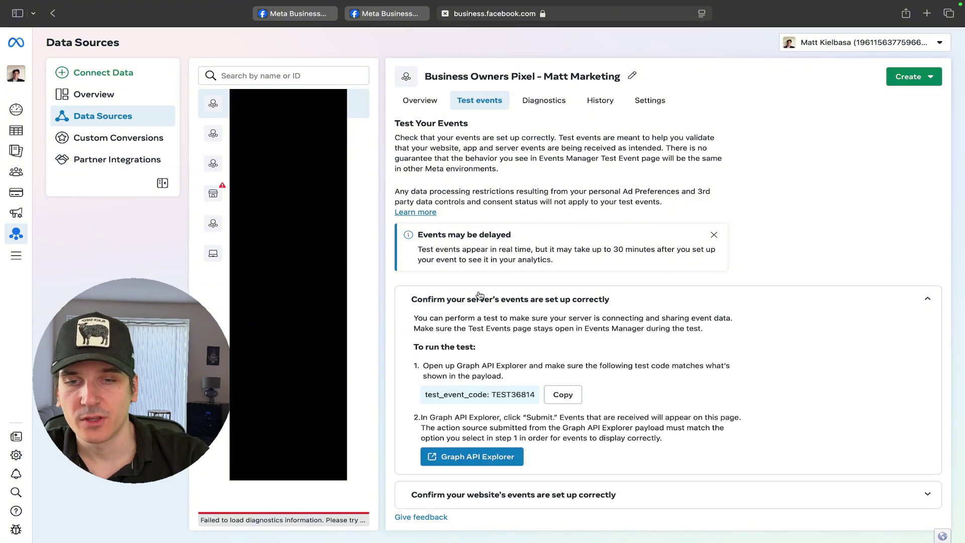
{"action": "left_click", "coordinate": [500, 300]}
{"action": "left_click", "coordinate": [499, 300]}
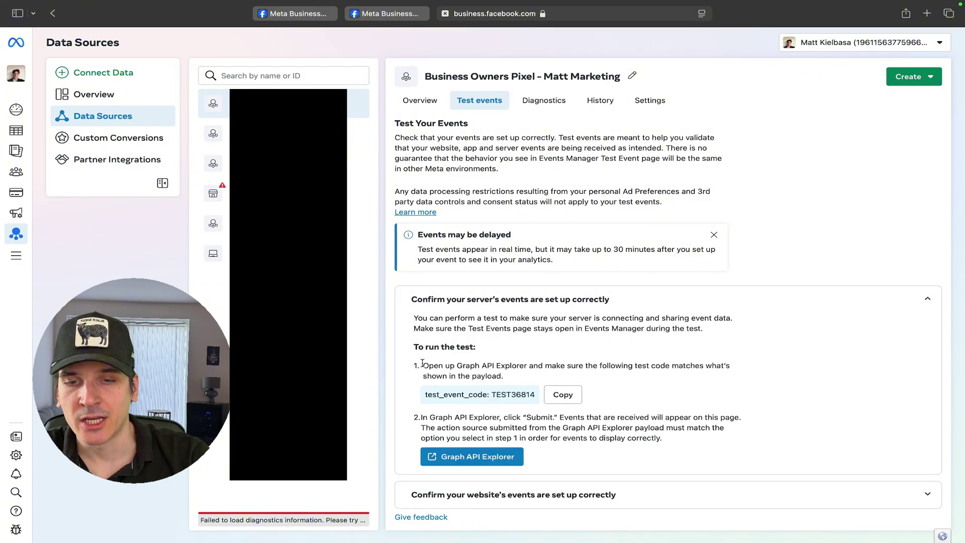
{"action": "left_click_drag", "start_coordinate": [426, 395], "coordinate": [543, 393]}
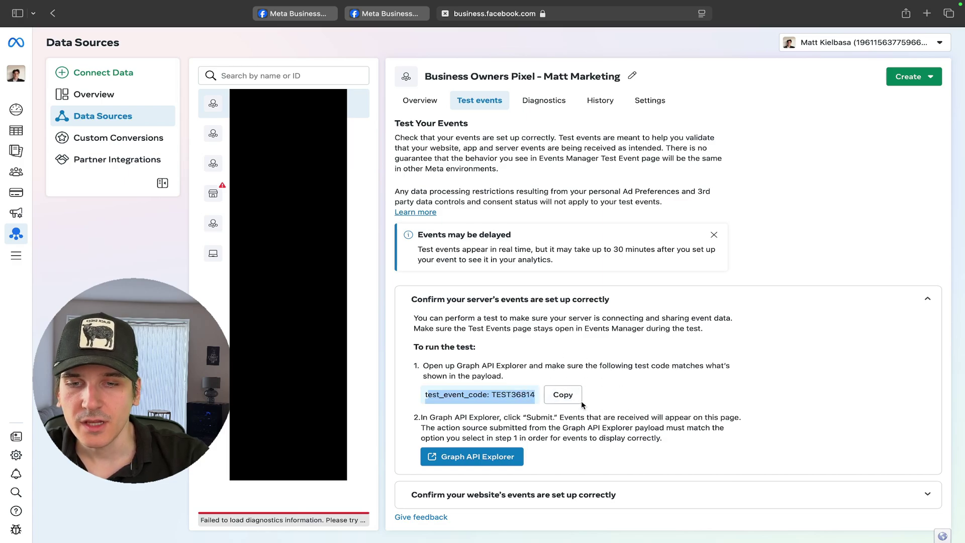
{"action": "left_click", "coordinate": [562, 397]}
Paste TEST36814 into the lead action's Test Code field and save the action
{"action": "key", "text": "super+Tab"}
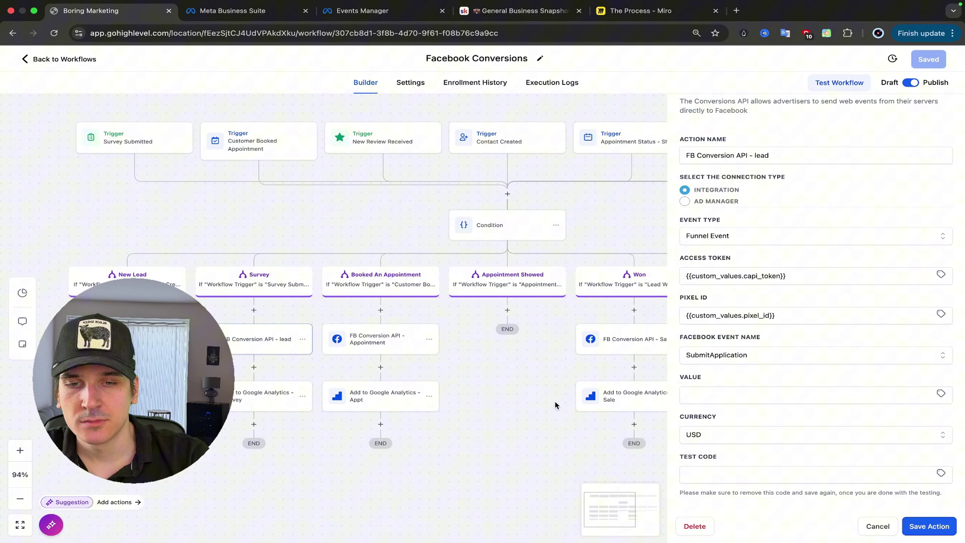
{"action": "left_click", "coordinate": [724, 477]}
{"action": "key", "text": "super+v"}
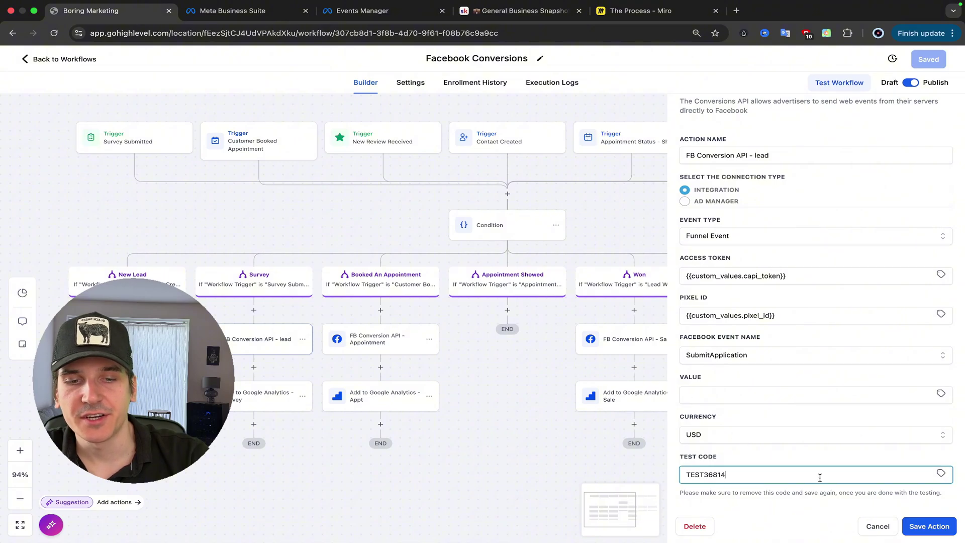
{"action": "left_click", "coordinate": [920, 525]}
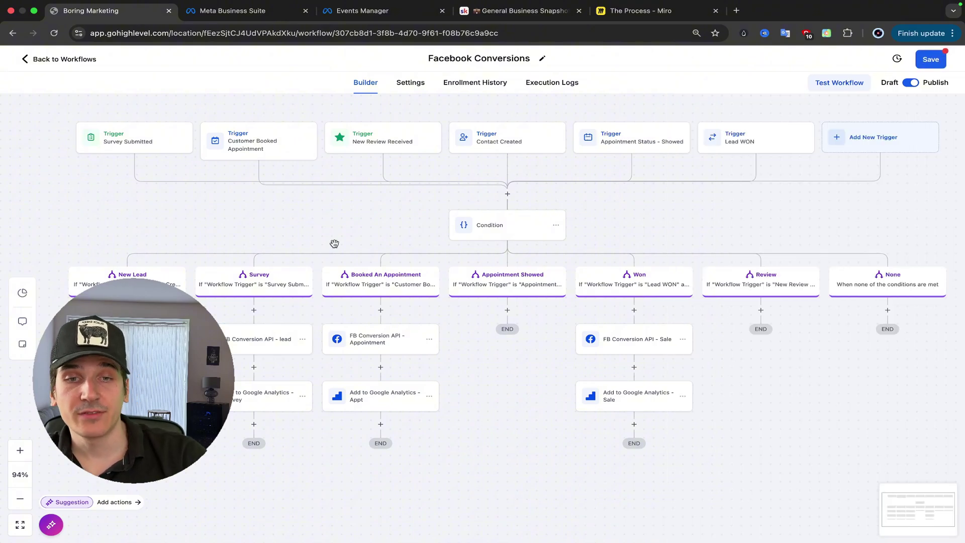
Review the Customer Booked Appointment and Survey Submitted triggers, then switch to the Skool lesson
{"action": "left_click", "coordinate": [251, 146]}
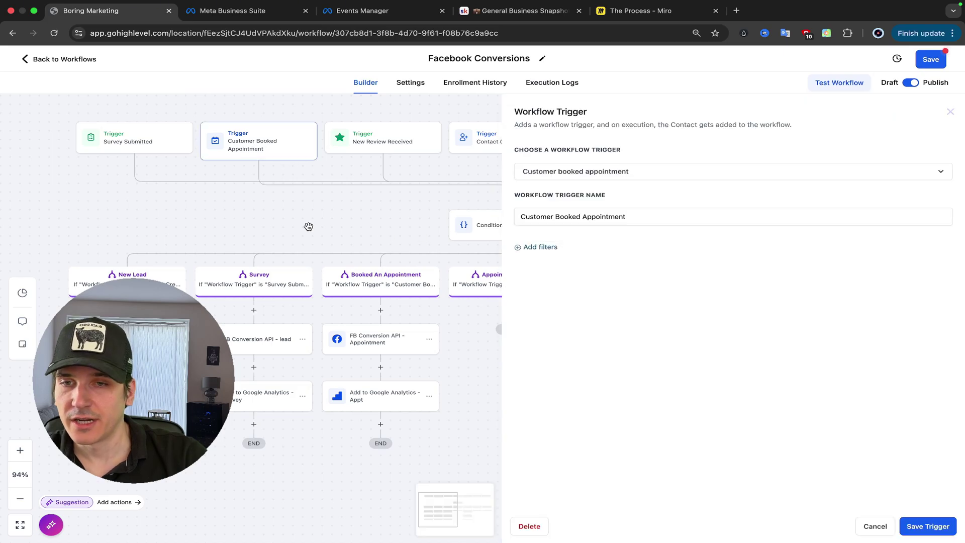
{"action": "left_click", "coordinate": [130, 126]}
{"action": "scroll", "coordinate": [291, 192], "scroll_direction": "right", "scroll_amount": 3}
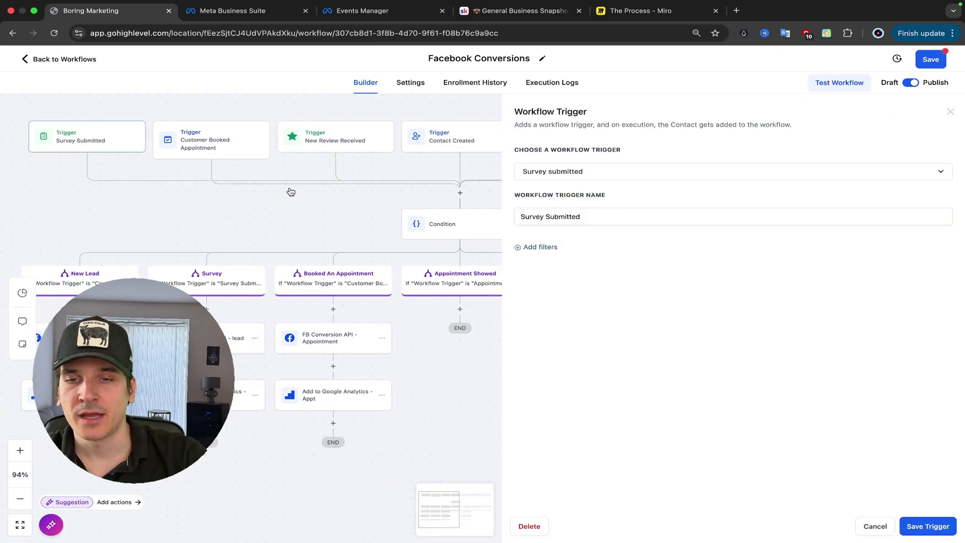
{"action": "left_click", "coordinate": [246, 341]}
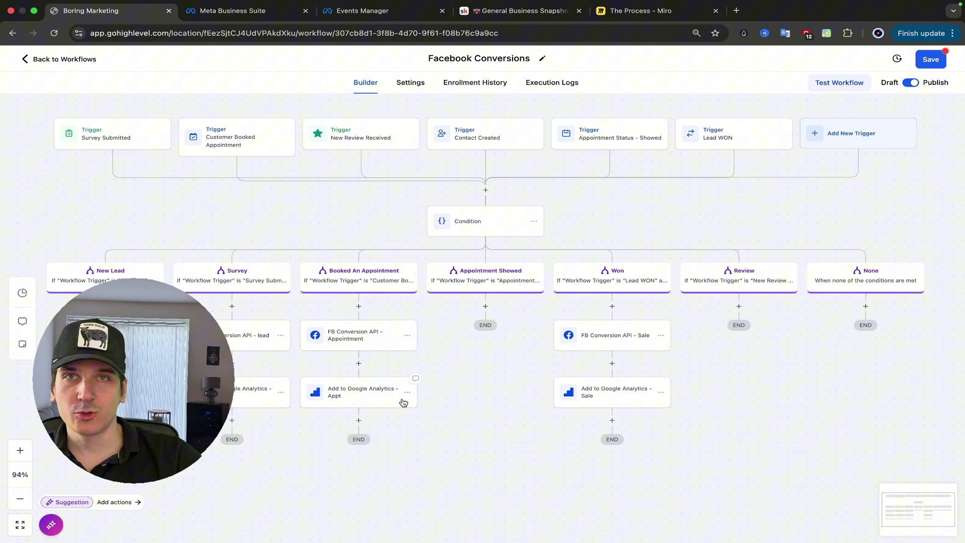
{"action": "left_click", "coordinate": [523, 10]}
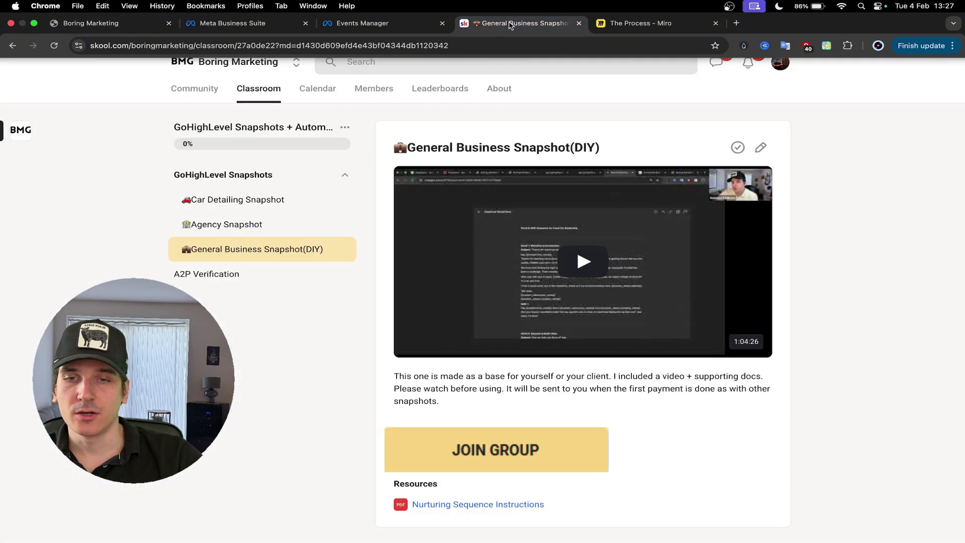